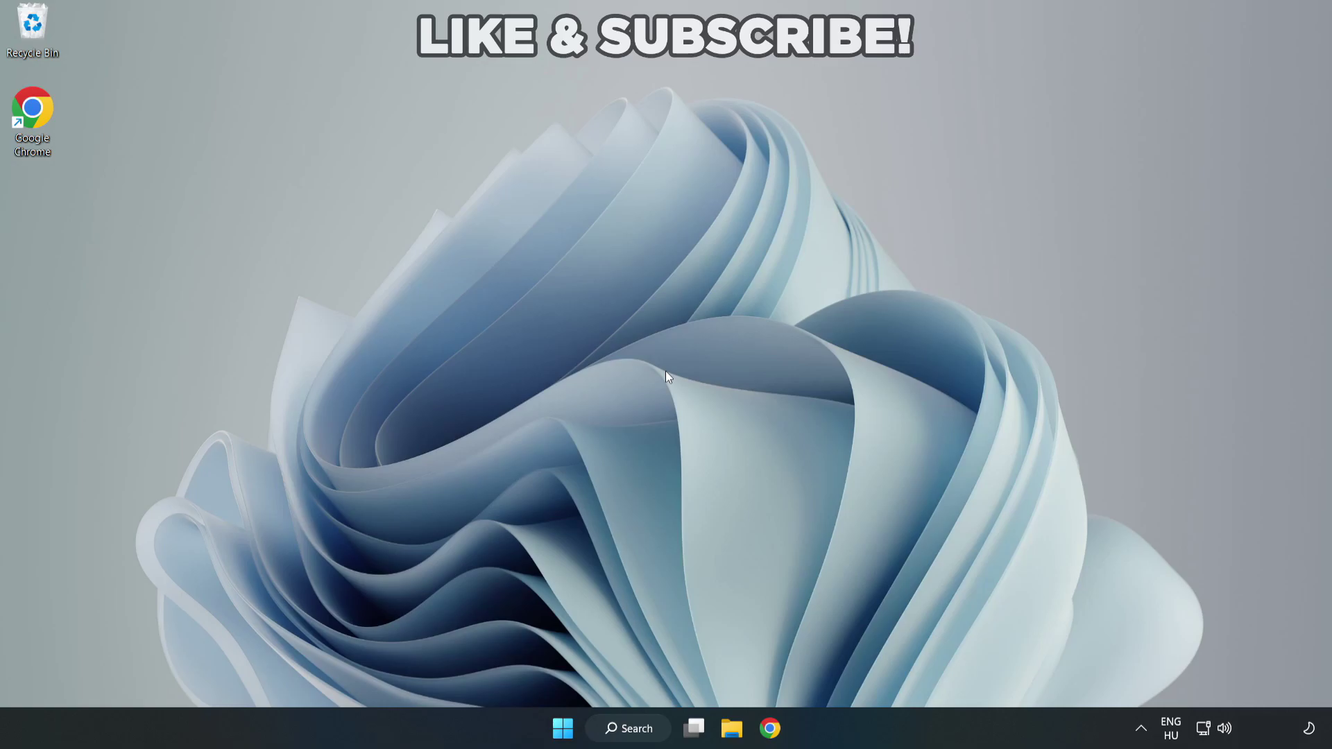
# Search for "device manager" and launch Device Manager from the best match
pyautogui.click(635, 731)
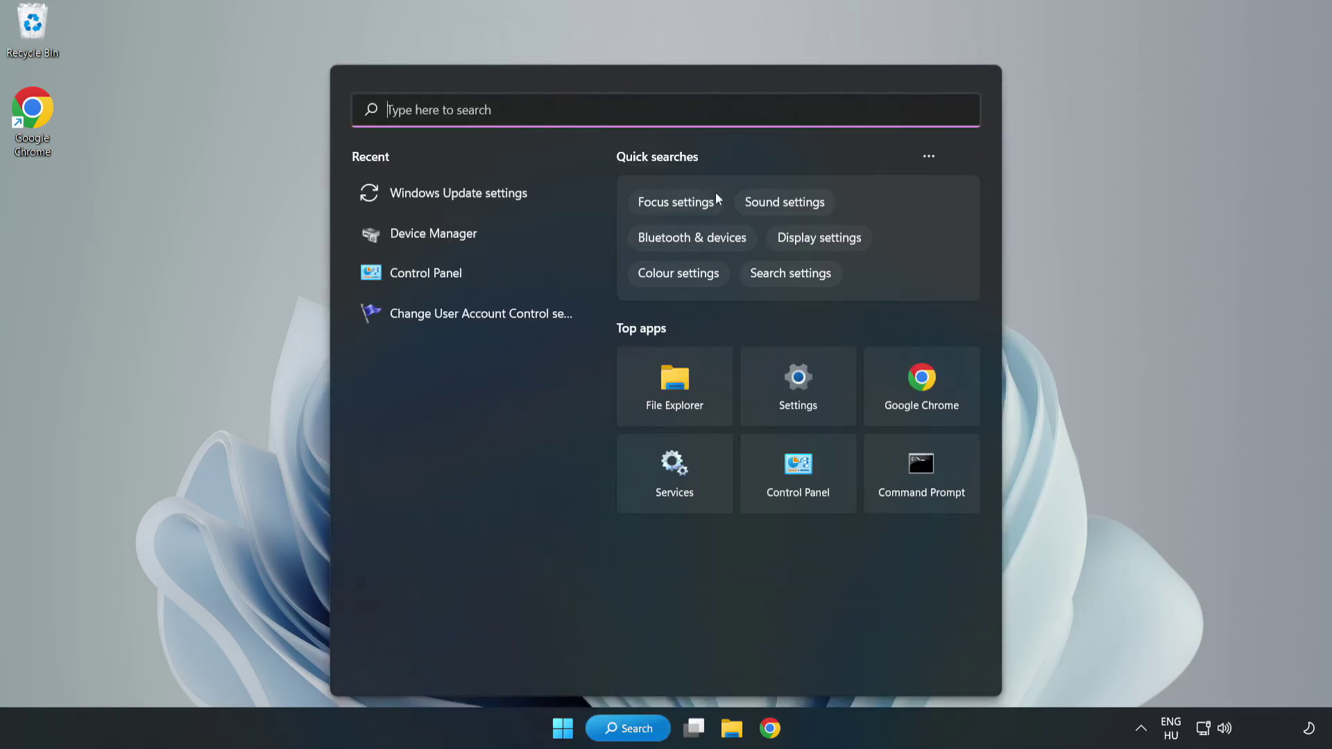
pyautogui.write('device m')
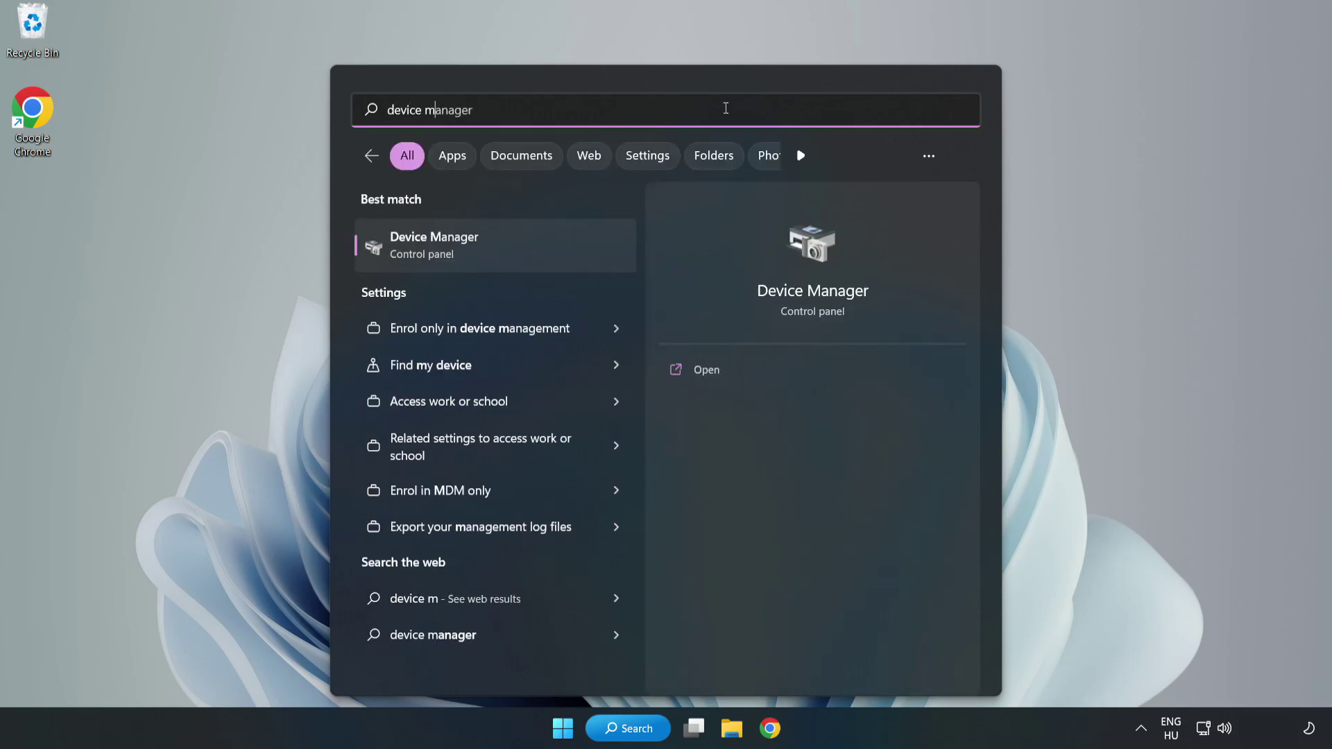
pyautogui.write('anager')
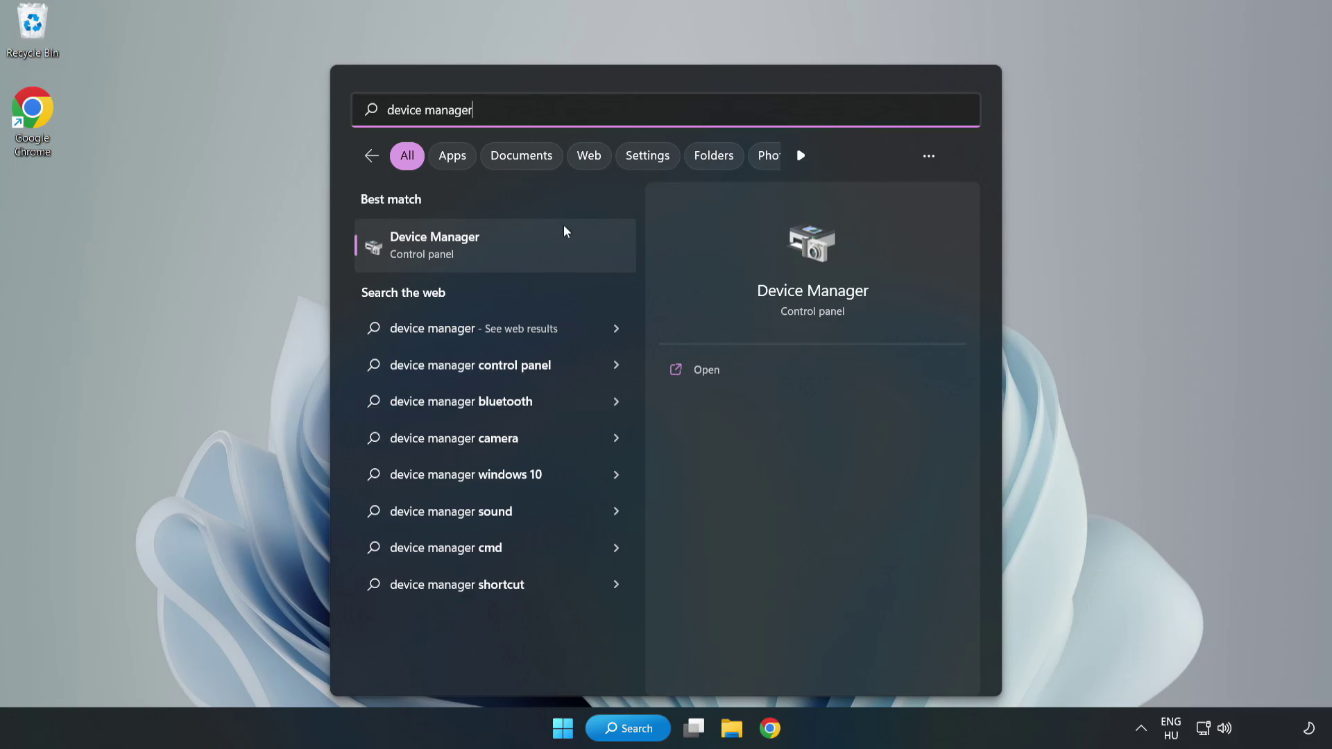
pyautogui.click(494, 257)
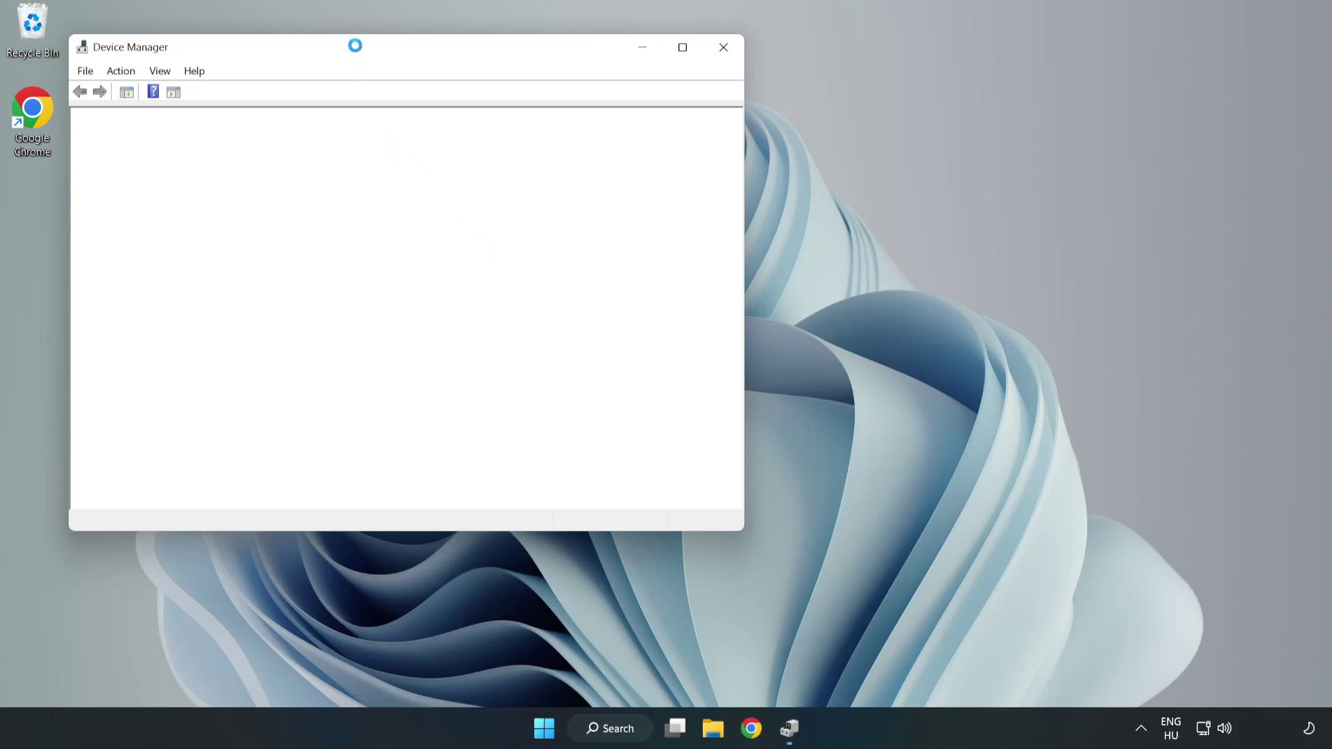
# Auto-search for a VMware SVGA 3D driver update, confirm it's already best, and close Device Manager
pyautogui.moveTo(355, 46); pyautogui.dragTo(595, 120)
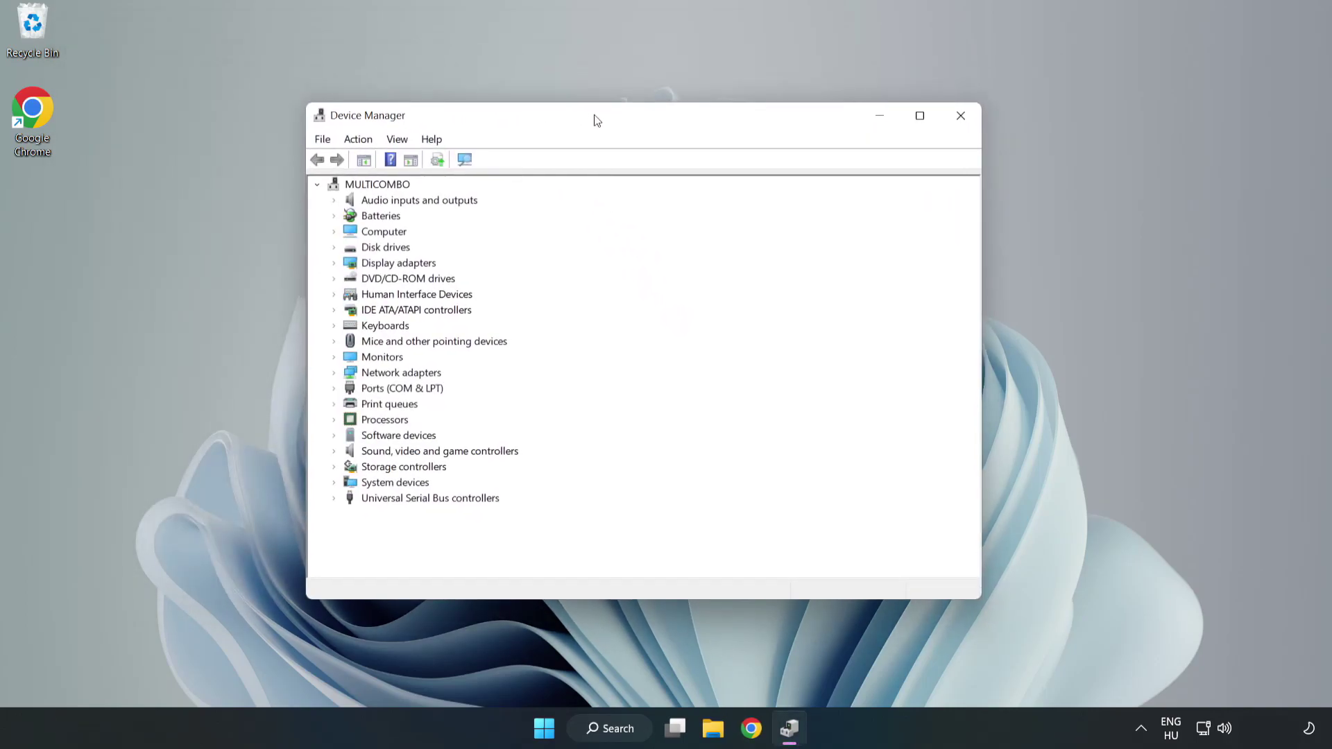
pyautogui.click(357, 268)
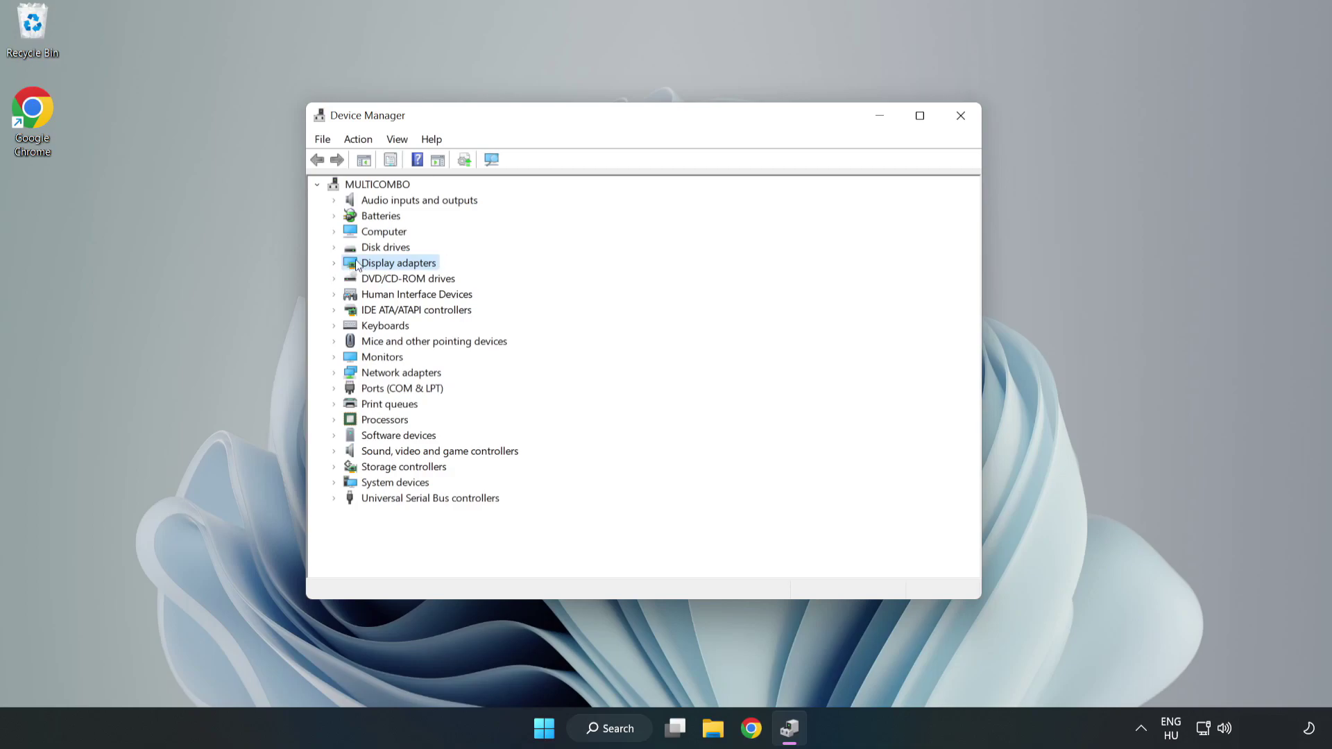
pyautogui.click(335, 264)
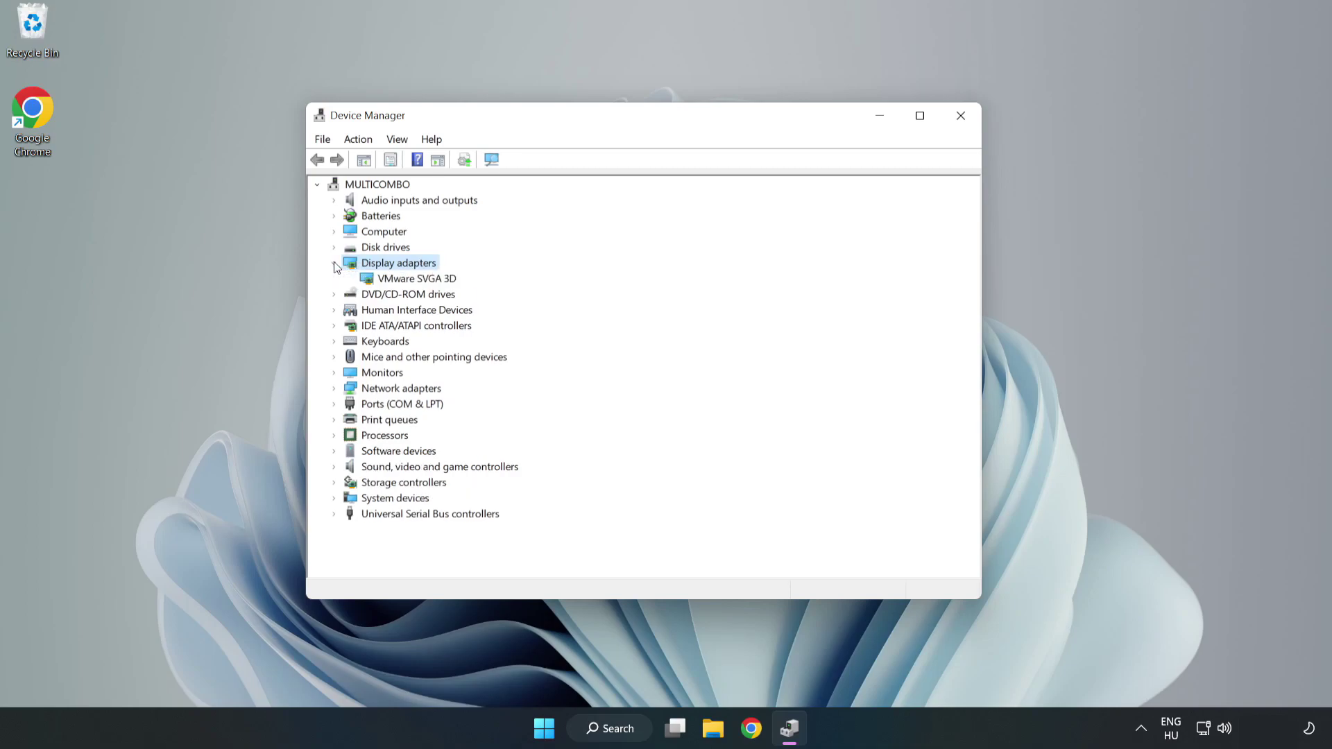
pyautogui.click(416, 278)
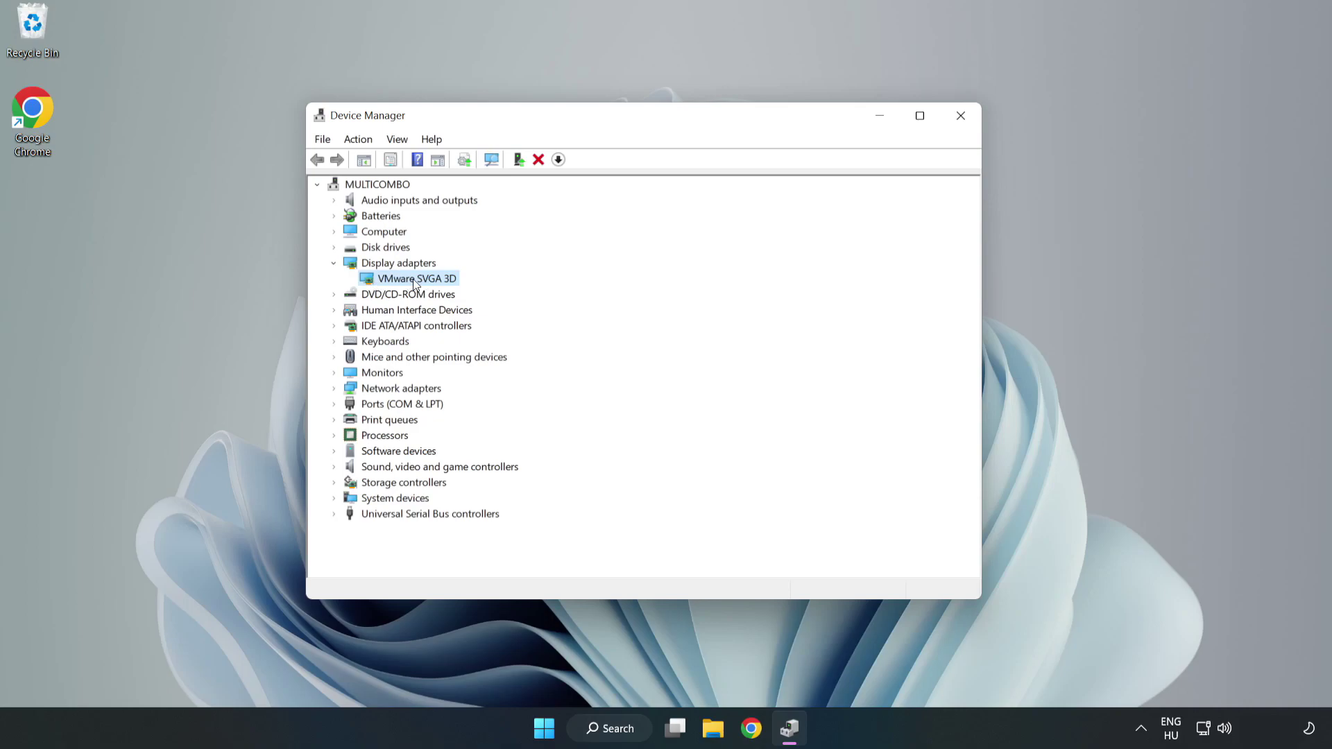
pyautogui.rightClick(414, 279)
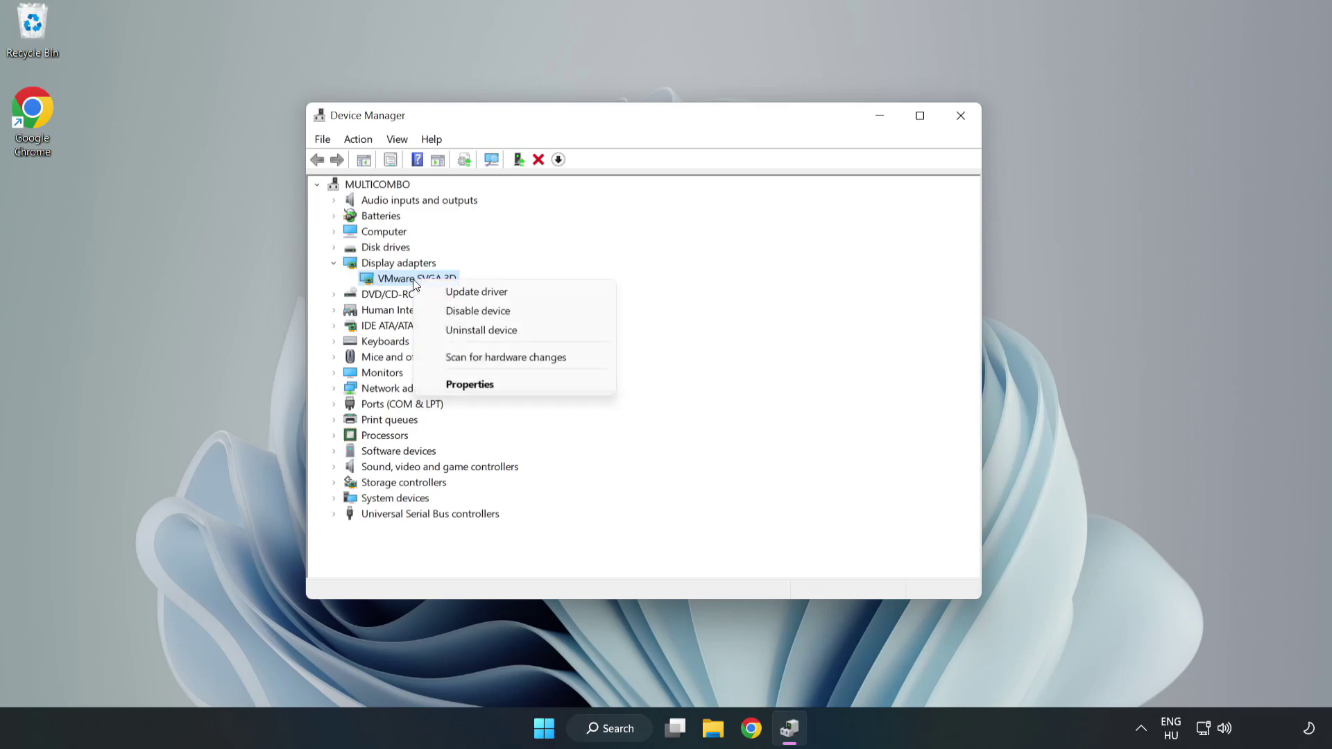
pyautogui.click(515, 293)
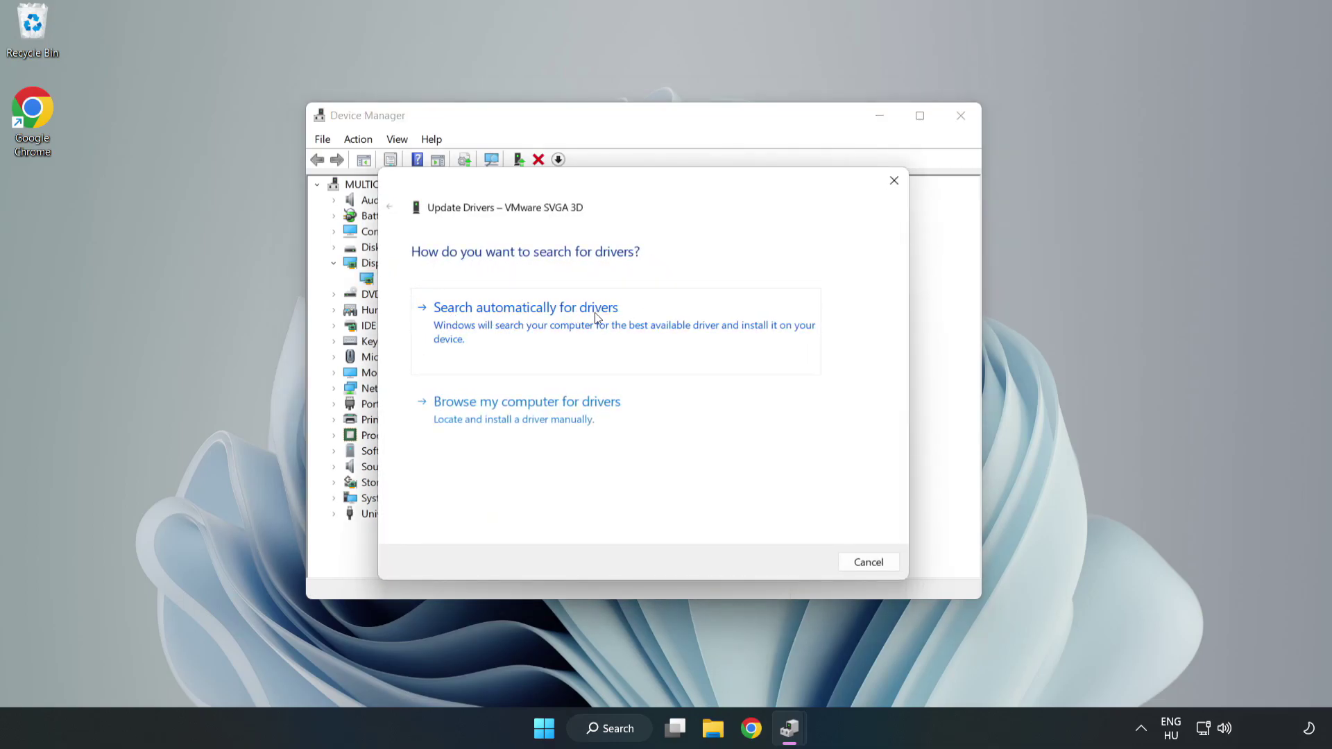
pyautogui.click(529, 325)
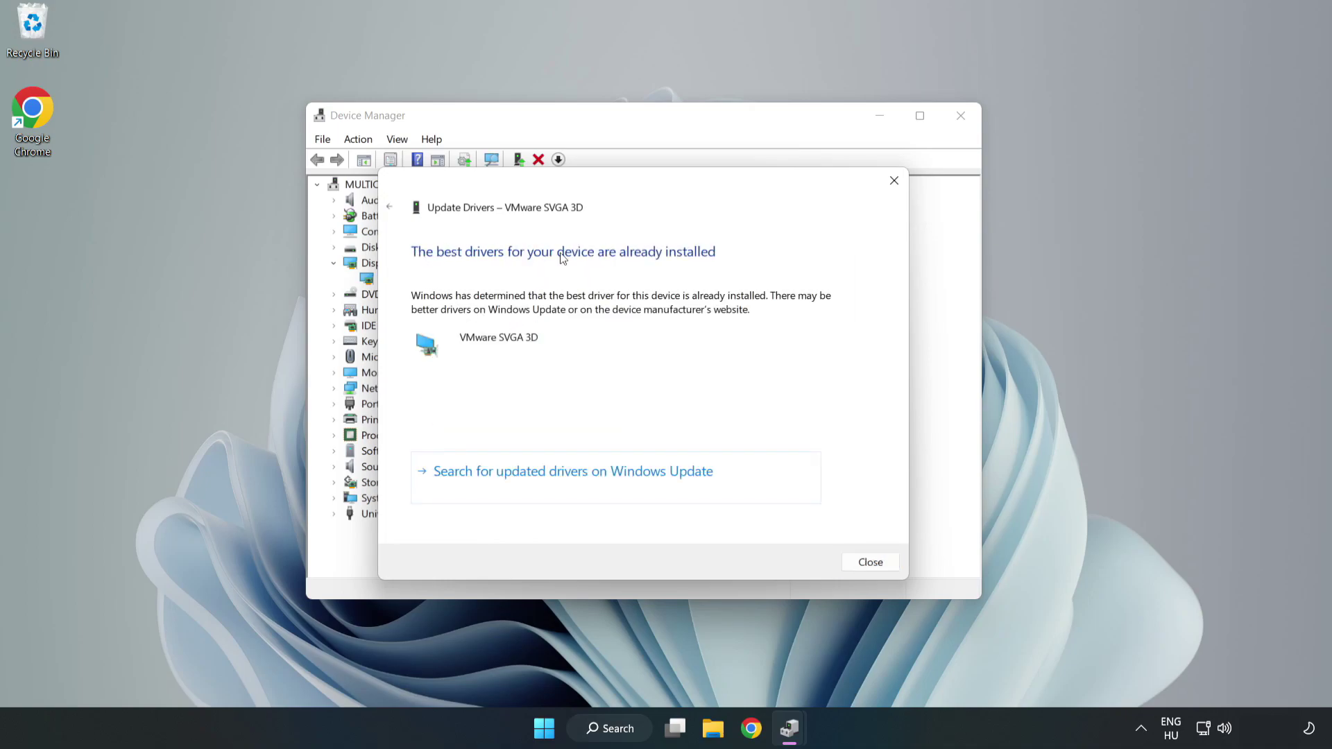
pyautogui.click(872, 564)
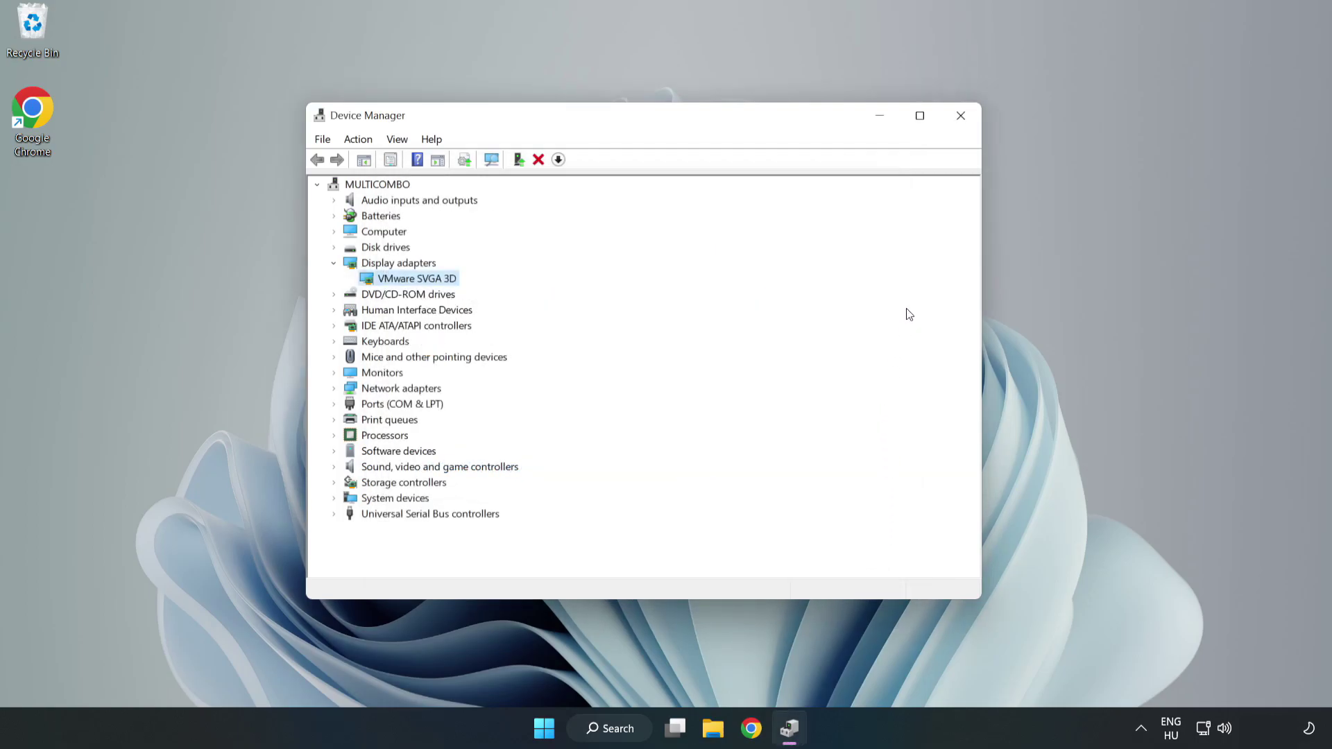
pyautogui.click(960, 117)
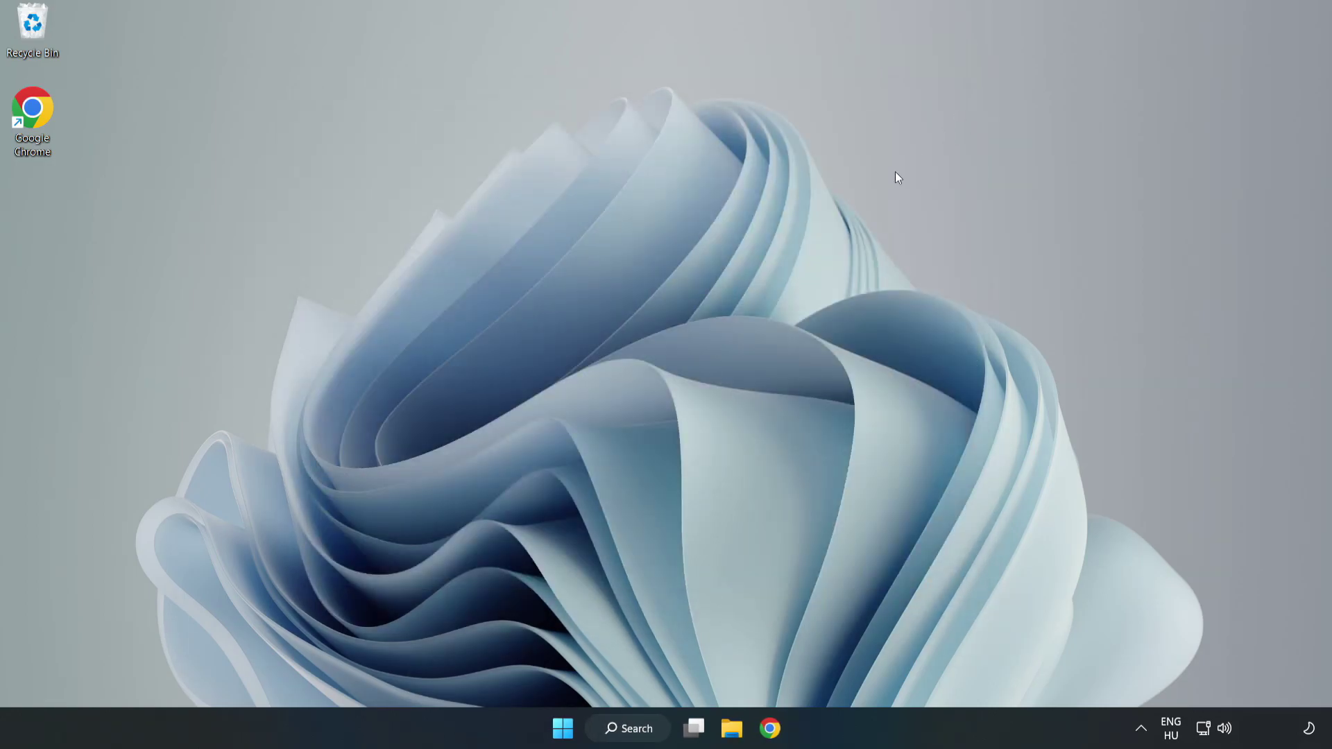
# Search for "updates" and open the Windows Update settings page
pyautogui.click(616, 729)
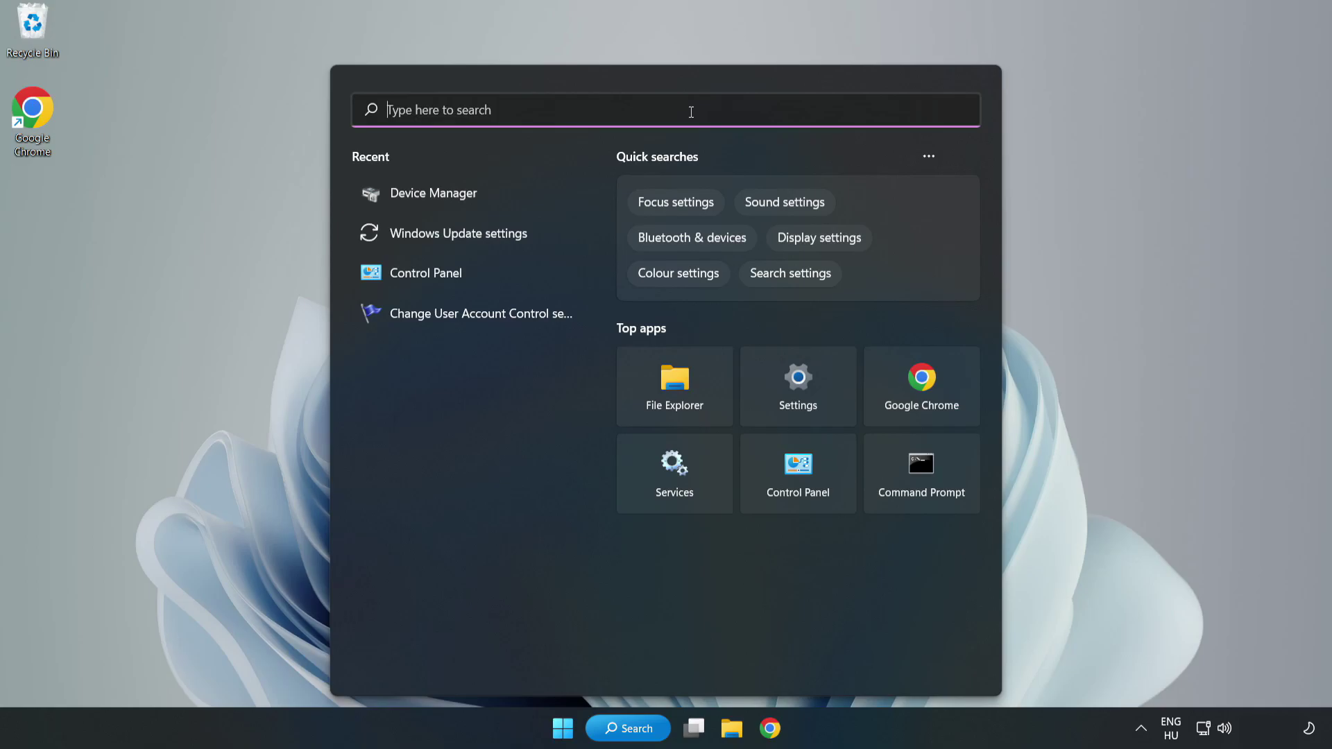
pyautogui.write('upda')
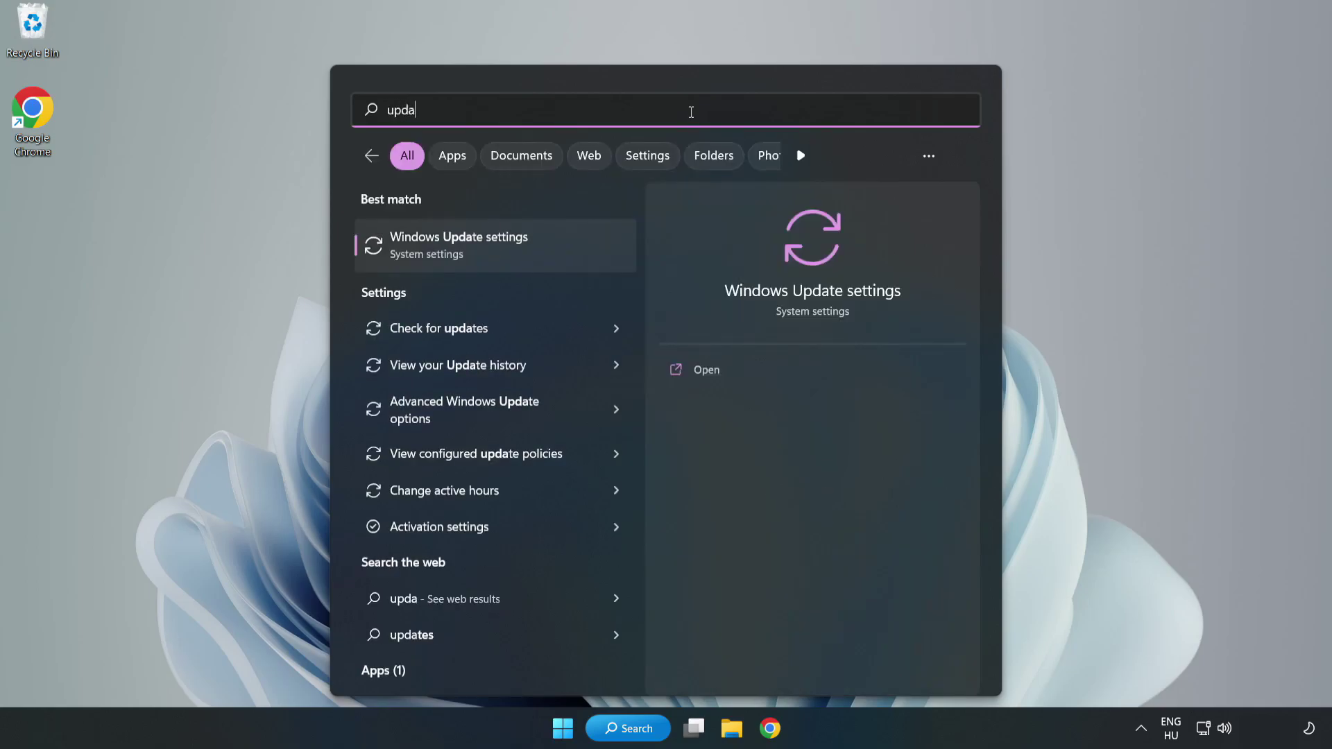
pyautogui.write('tes')
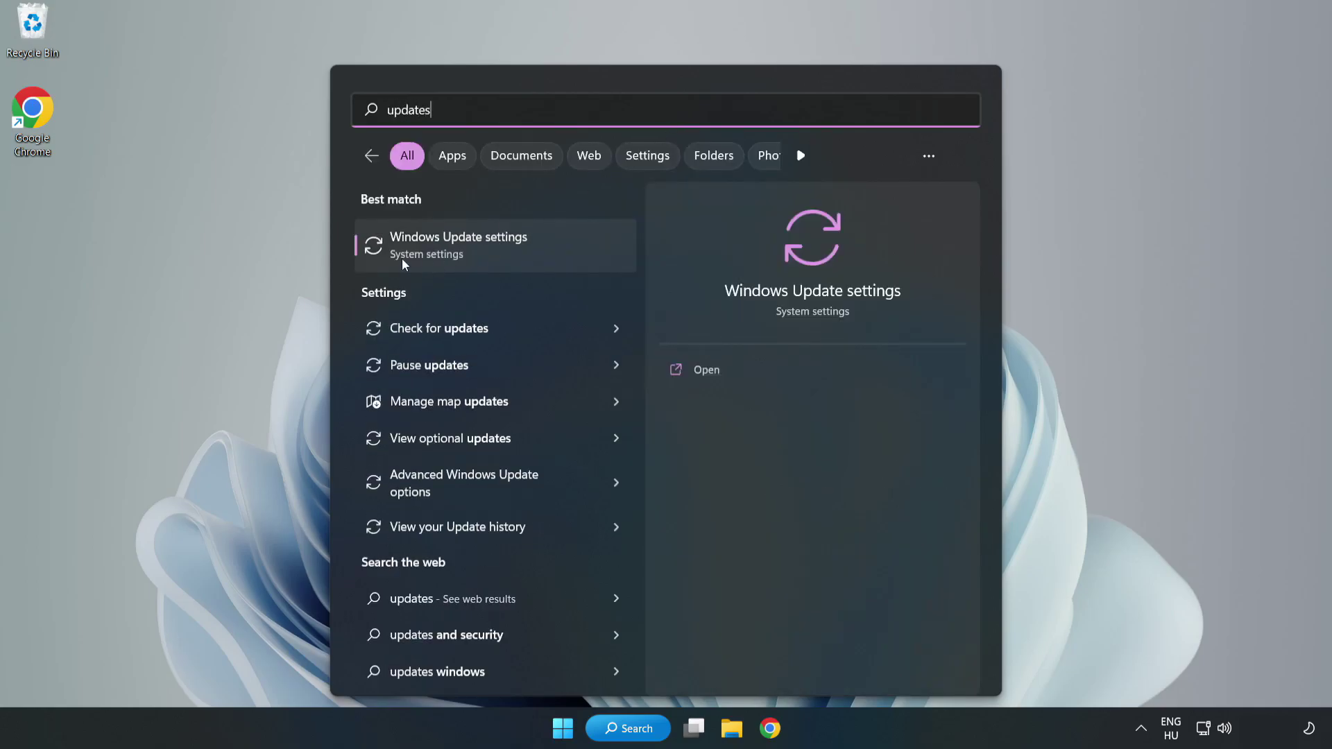
pyautogui.click(473, 250)
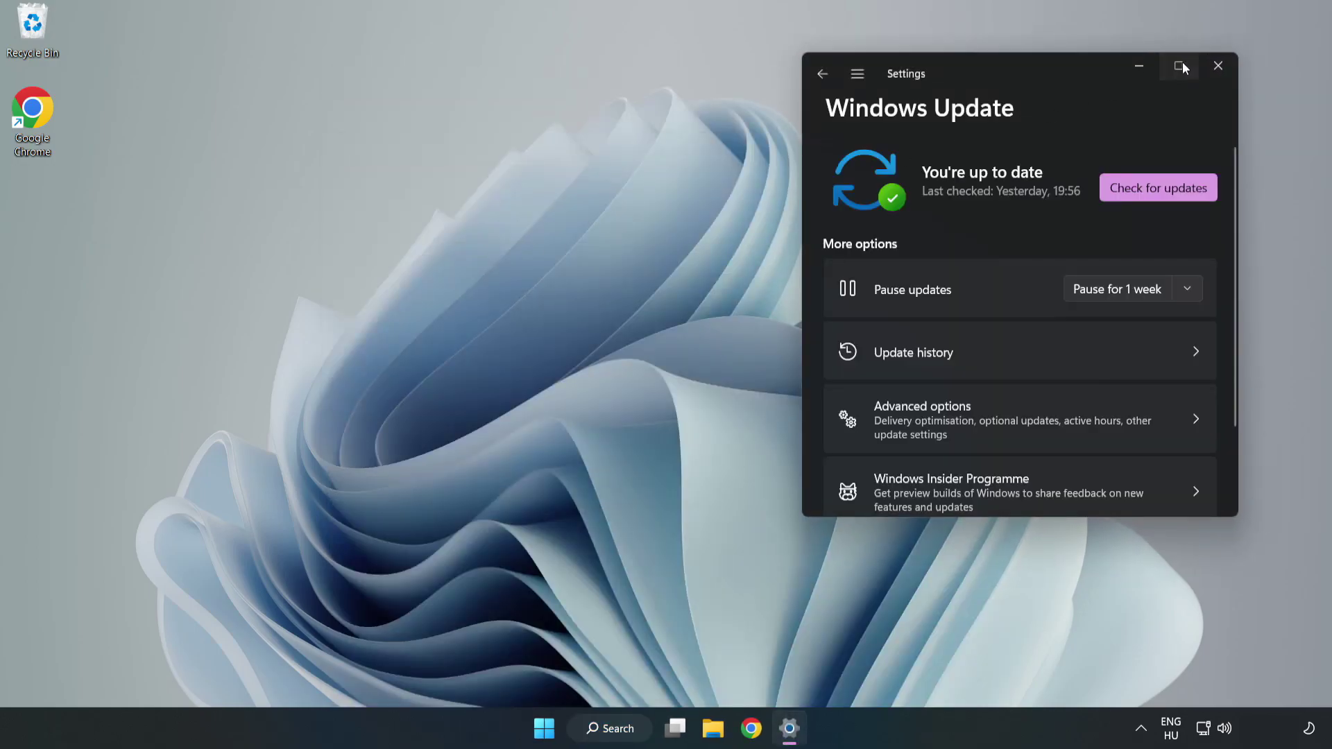
# Maximize Settings and check for updates, which installs a Defender intelligence update
pyautogui.click(1182, 61)
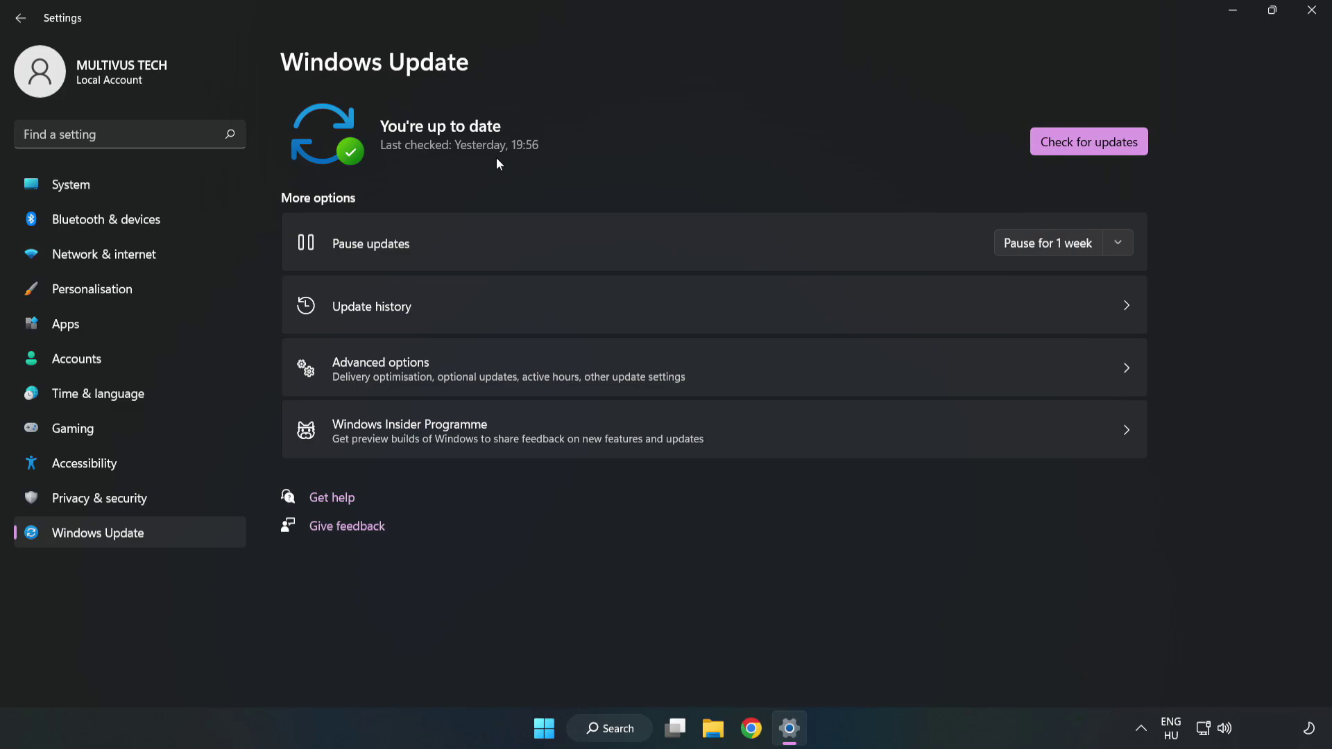
pyautogui.click(1094, 145)
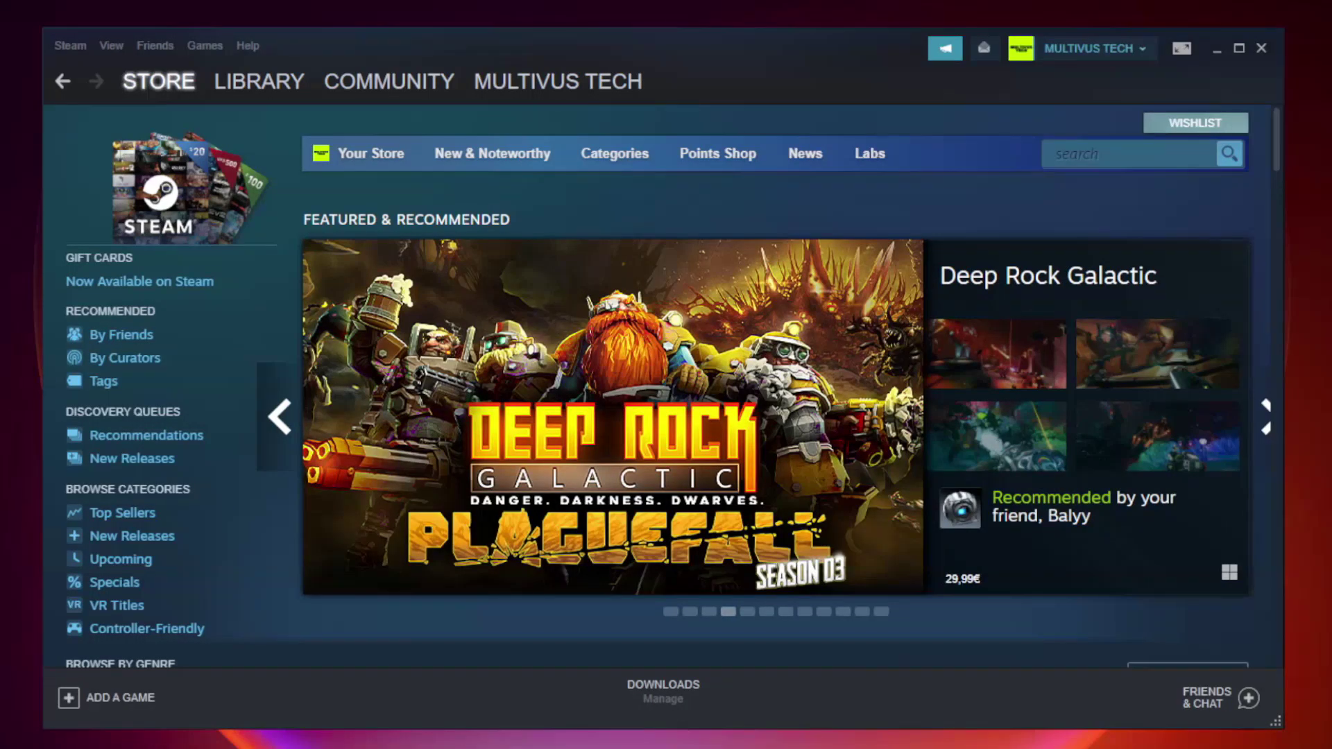
# From the Steam Library, verify Unturned's local game files, validating all 9192 files
pyautogui.moveTo(259, 81)
pyautogui.click(268, 89)
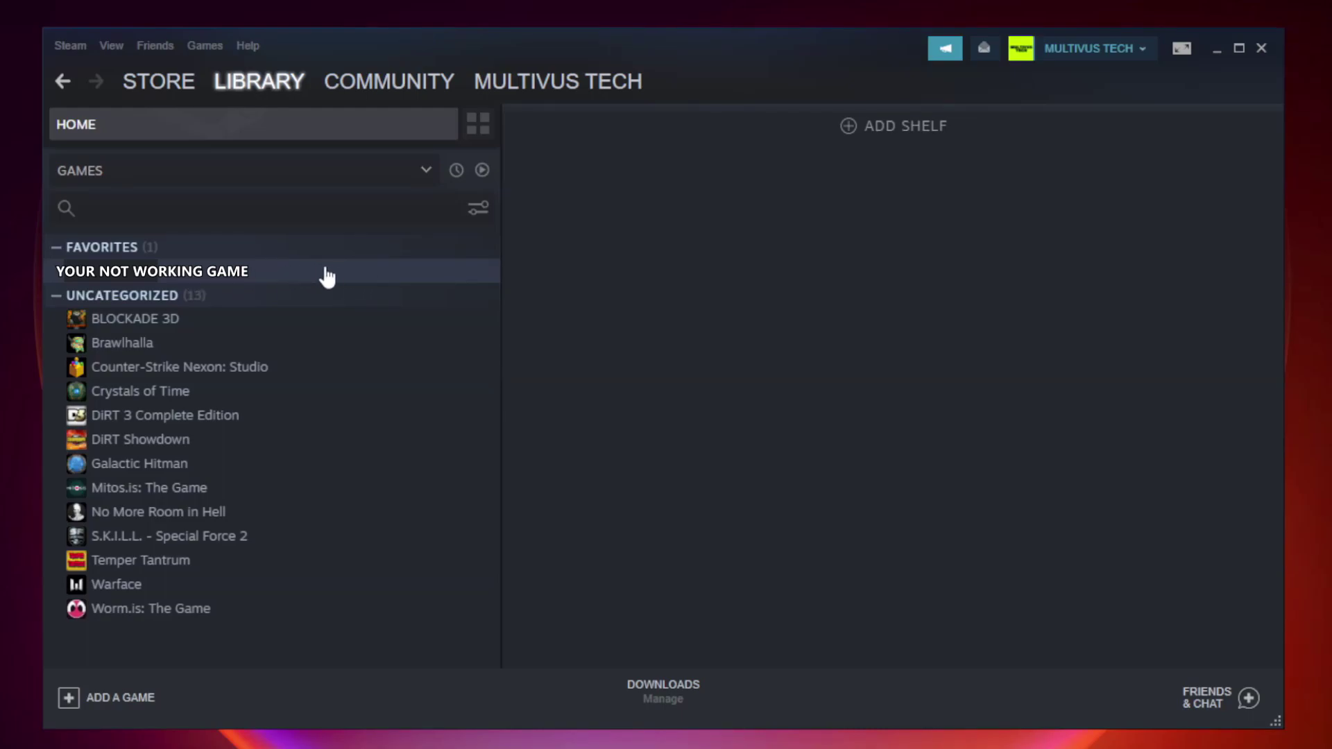
pyautogui.rightClick(287, 277)
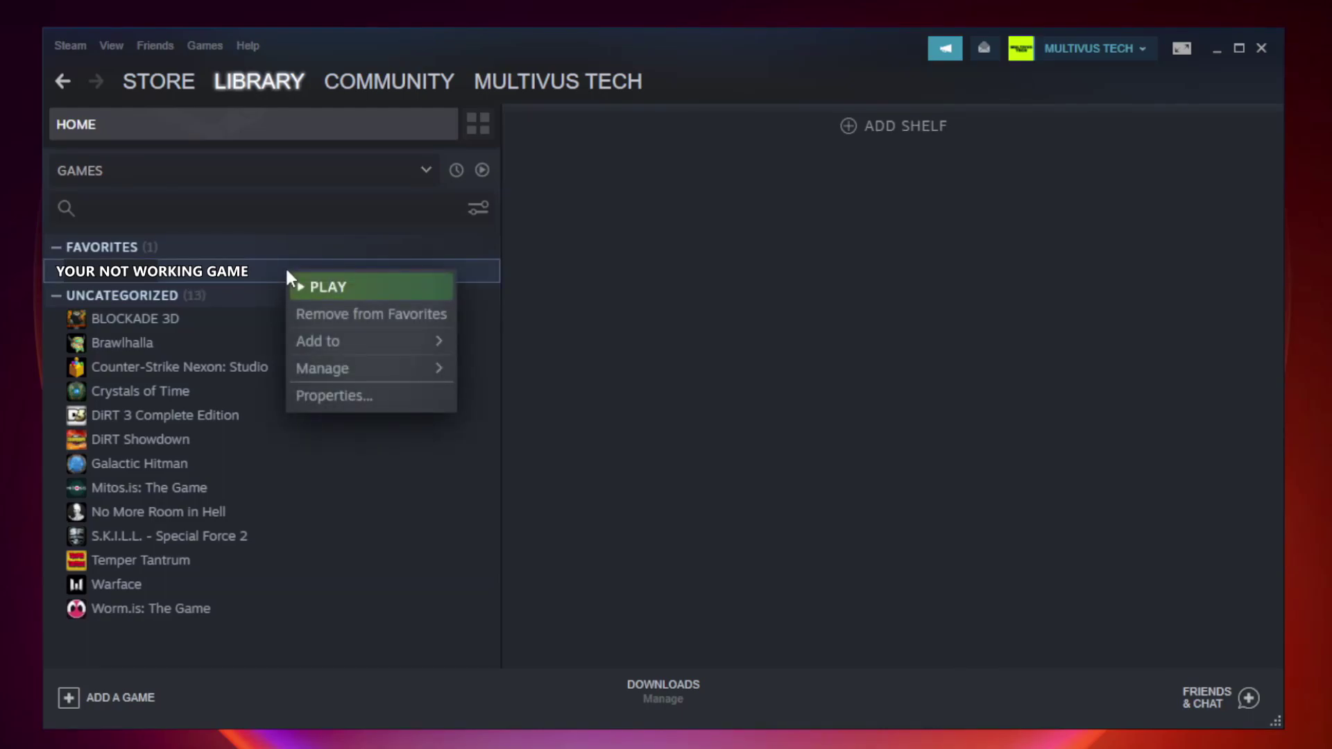
pyautogui.click(367, 397)
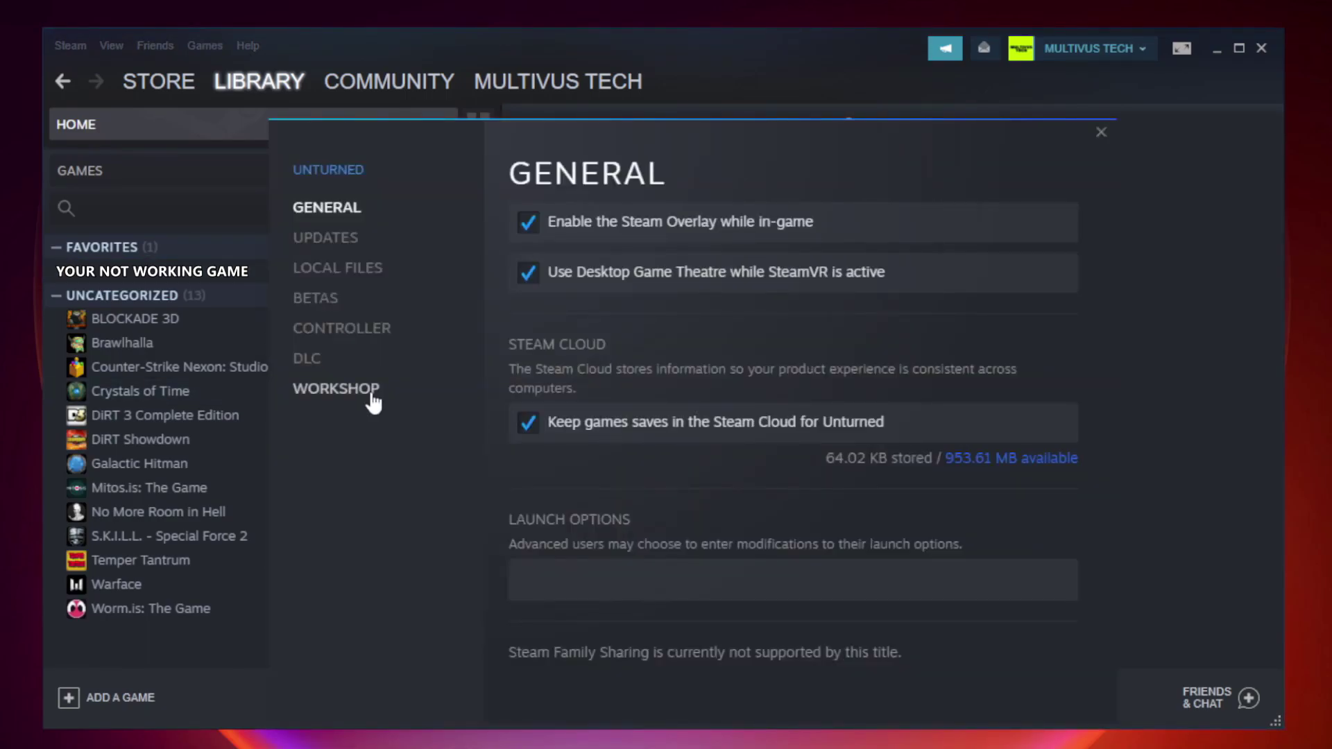
pyautogui.click(355, 277)
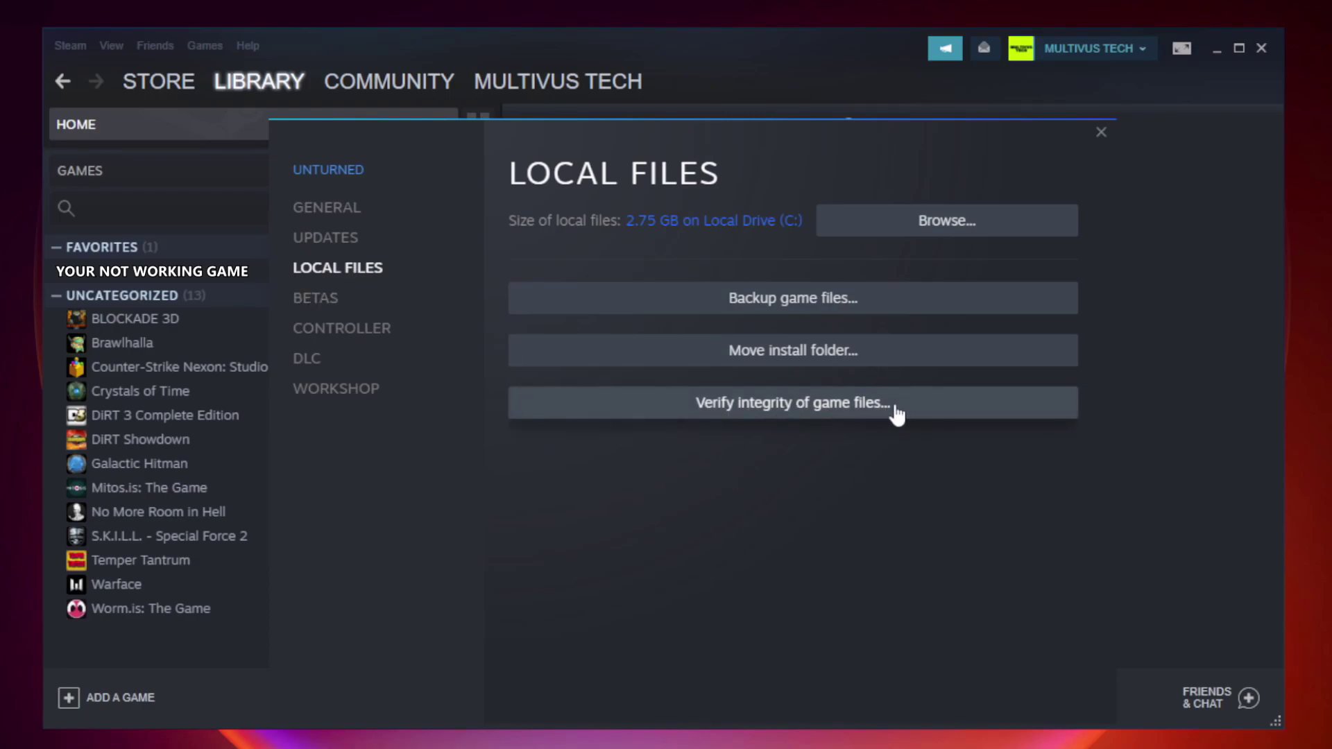
pyautogui.click(804, 411)
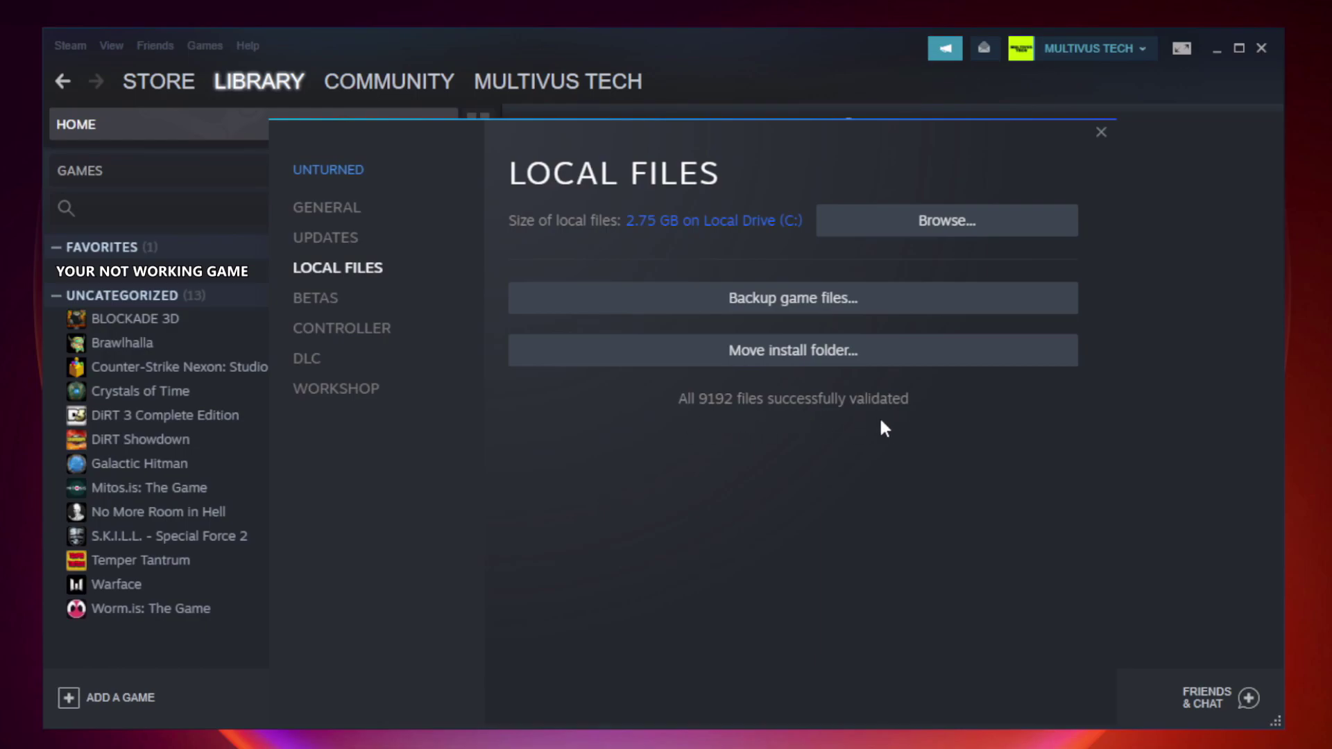
# Browse the game's local files and bring up the YOUR NOT WORKING GAME shortcut's context menu
pyautogui.click(952, 238)
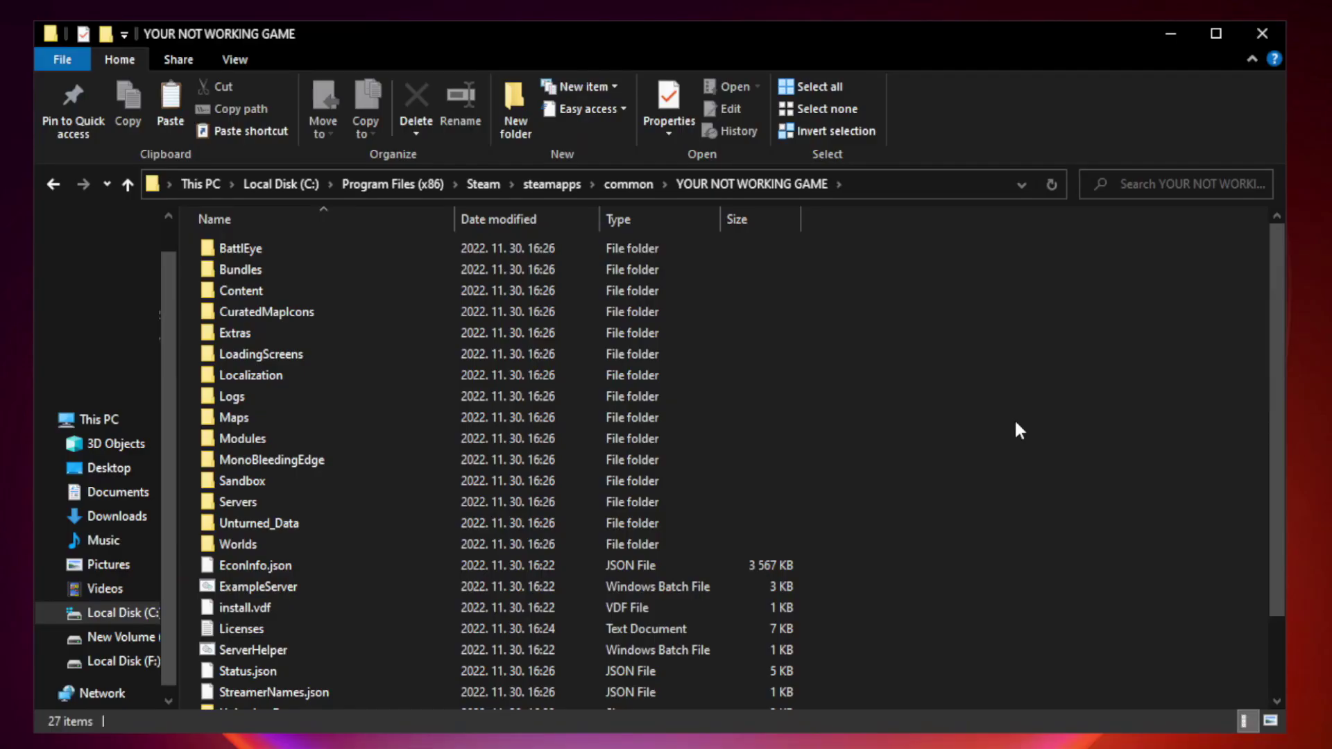
pyautogui.moveTo(1278, 363); pyautogui.dragTo(1279, 478)
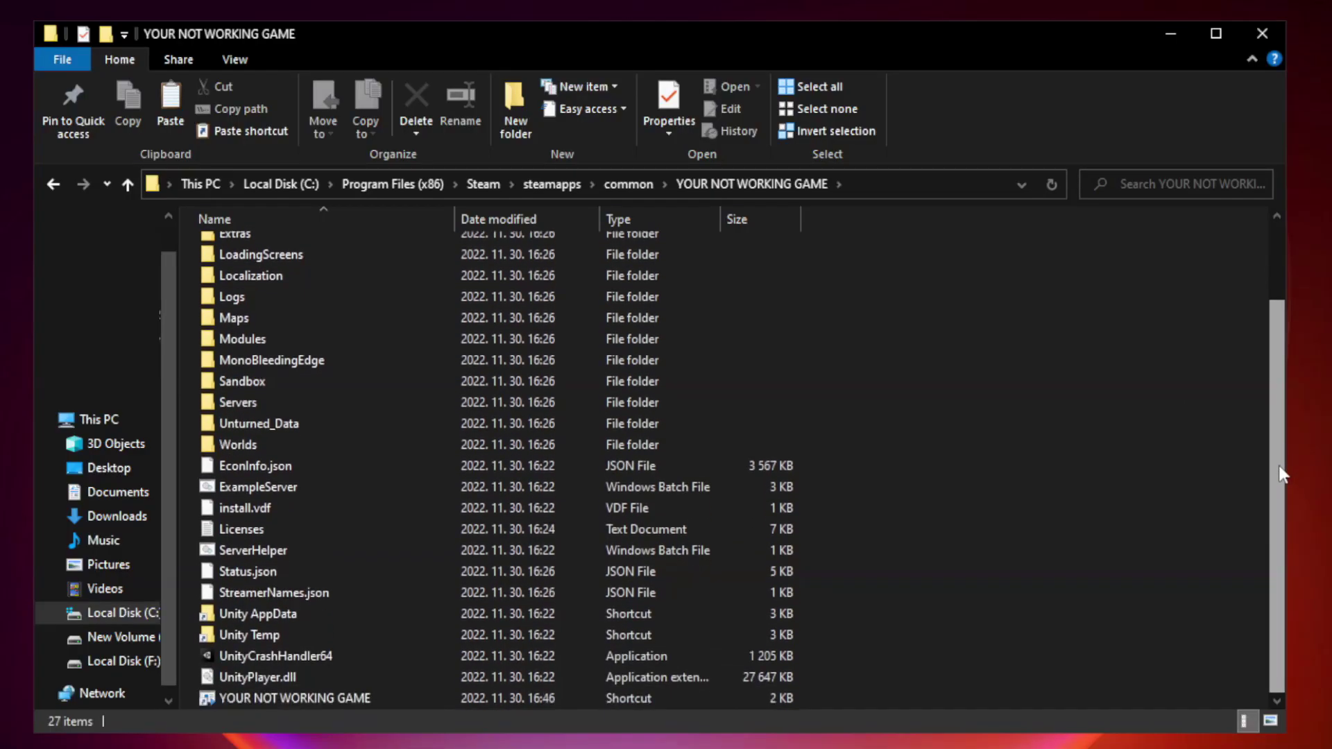
pyautogui.click(530, 699)
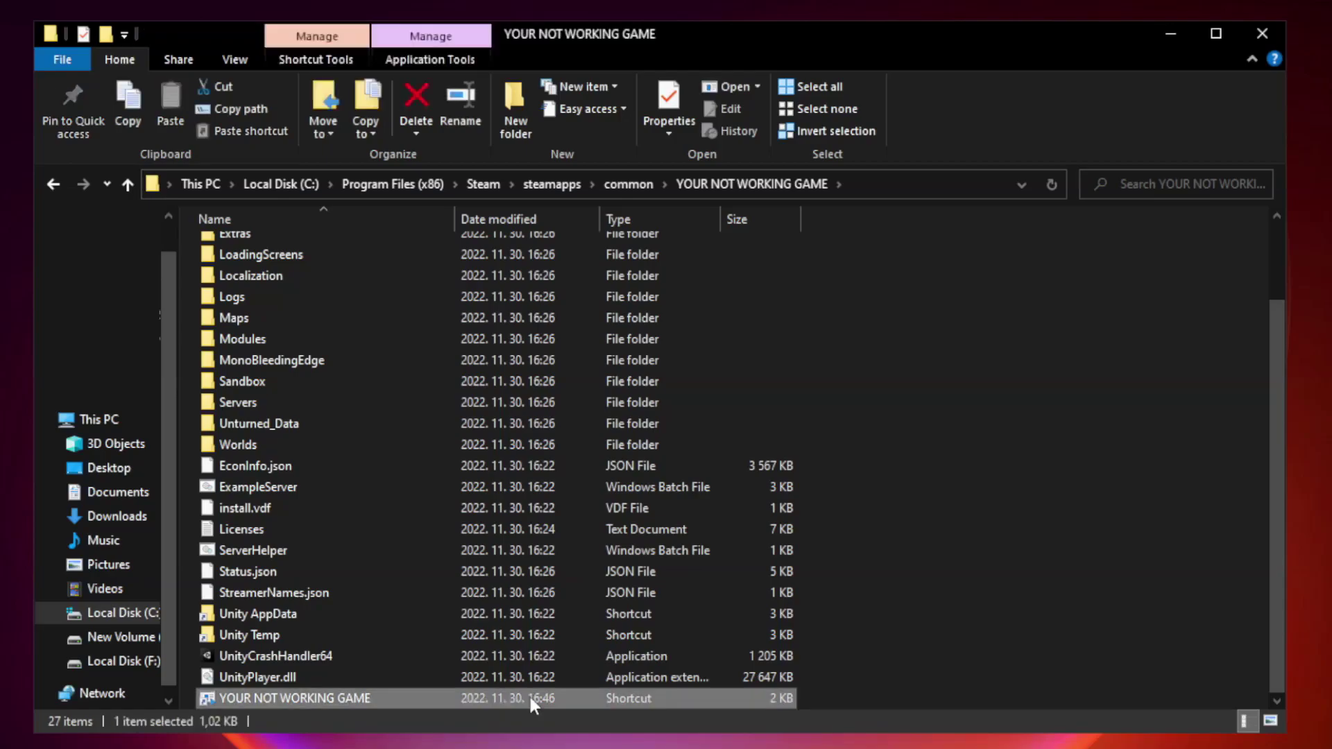
pyautogui.rightClick(451, 693)
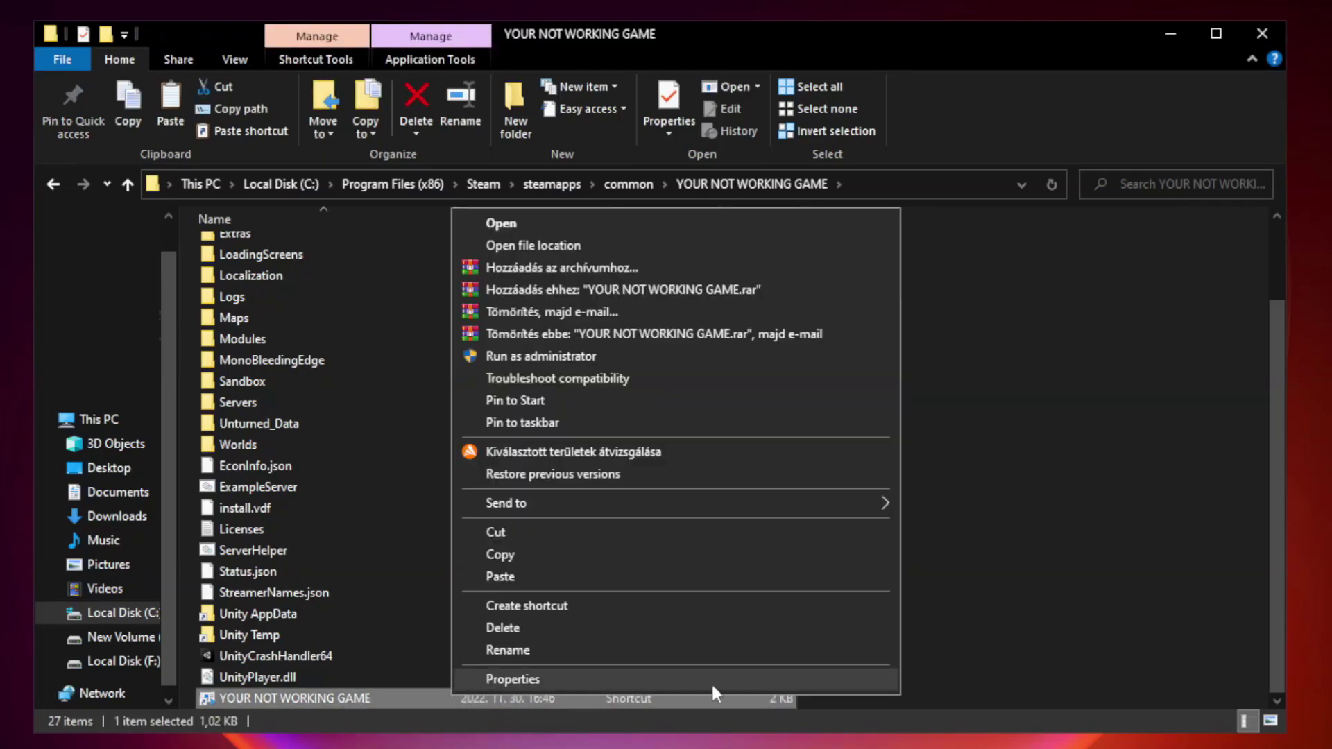
# Set the shortcut to Windows 8 compatibility, fullscreen optimizations off, run as administrator, and apply
pyautogui.click(669, 679)
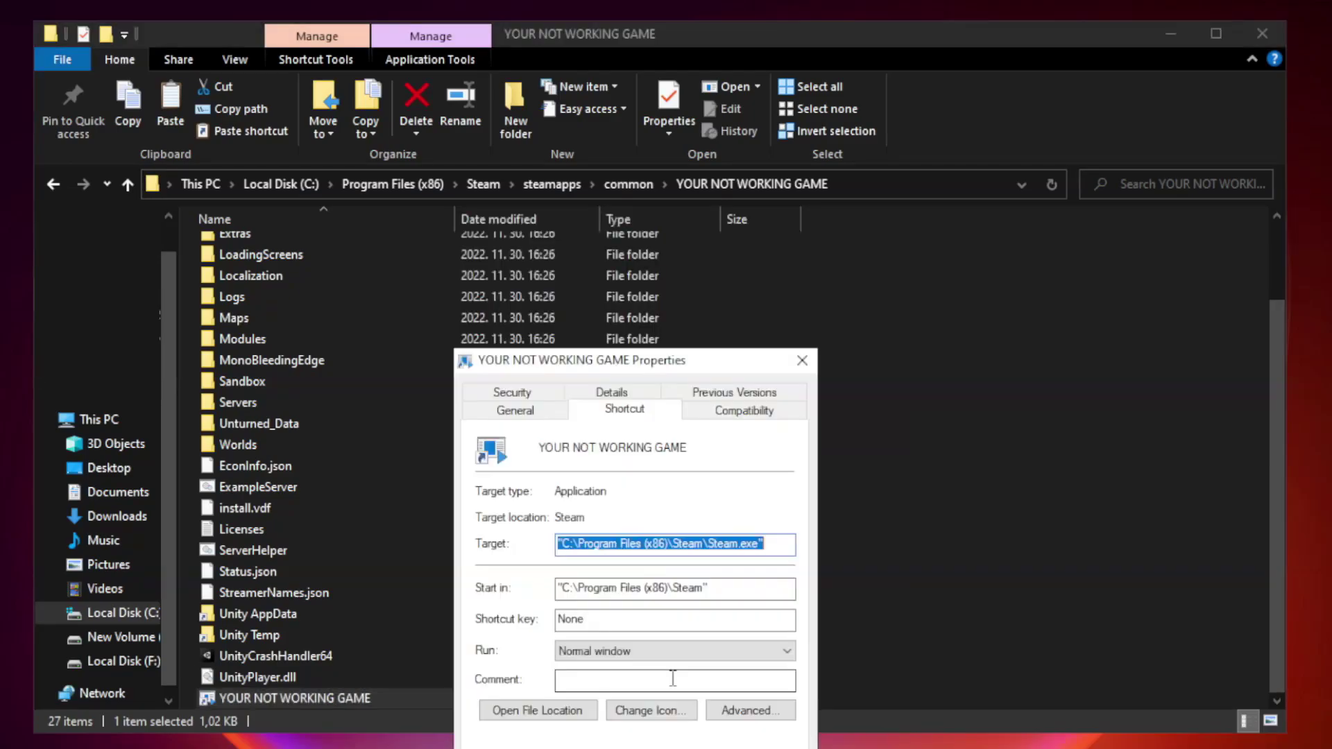
pyautogui.moveTo(662, 368)
pyautogui.mouseDown()
pyautogui.moveTo(695, 197)
pyautogui.moveTo(661, 155)
pyautogui.mouseUp()
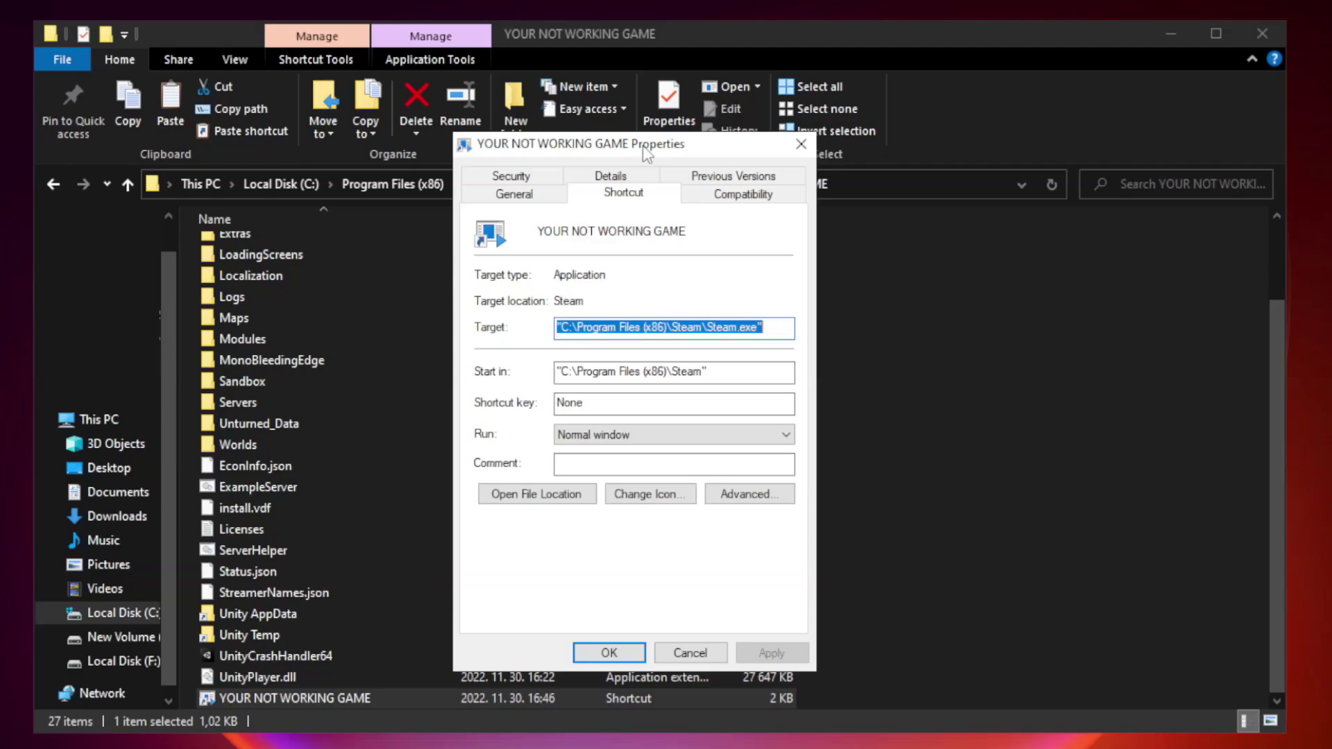
pyautogui.click(740, 205)
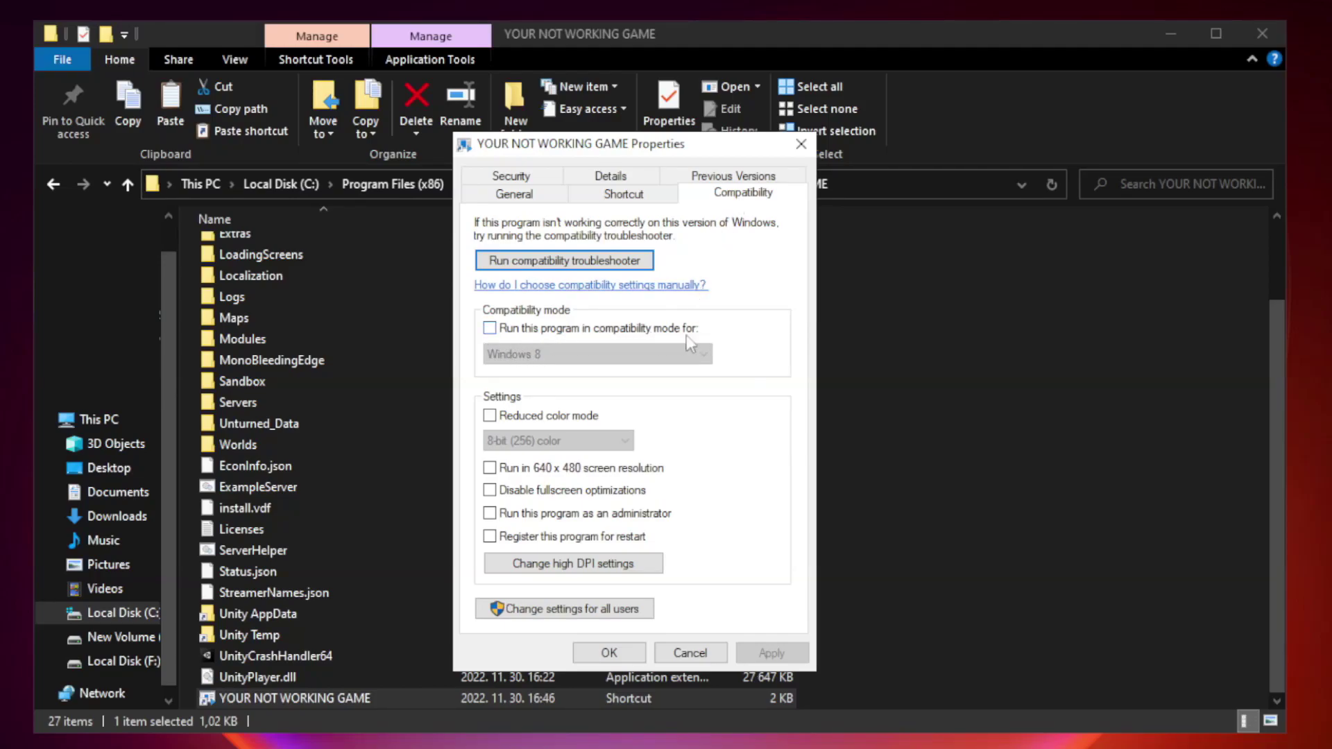
pyautogui.click(529, 329)
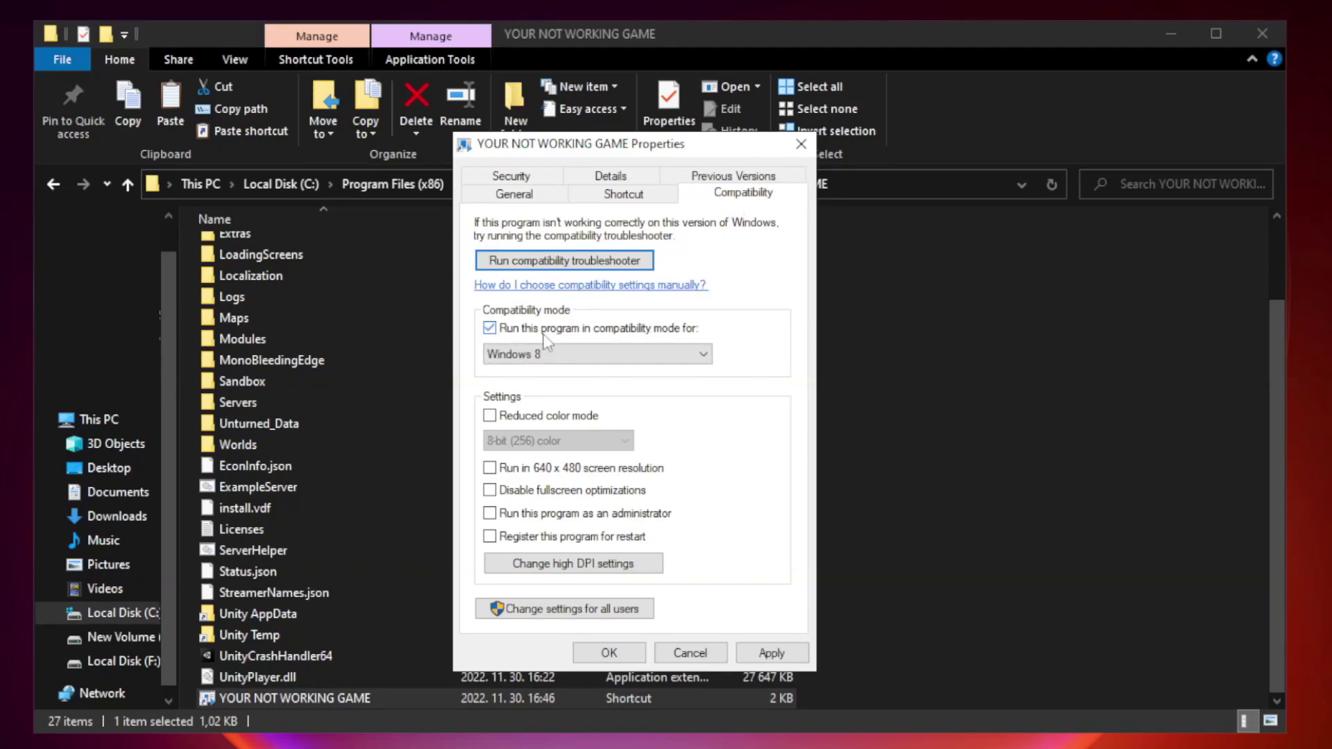
pyautogui.click(593, 357)
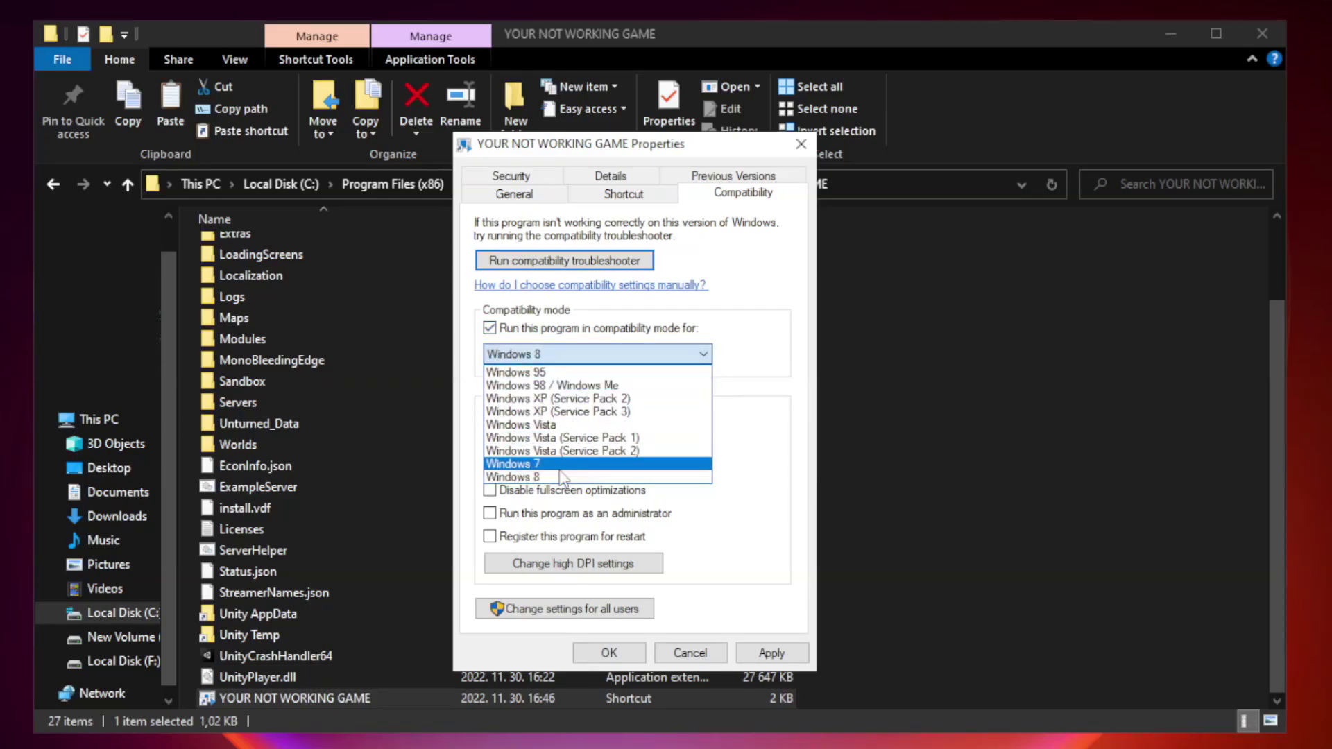
pyautogui.click(563, 479)
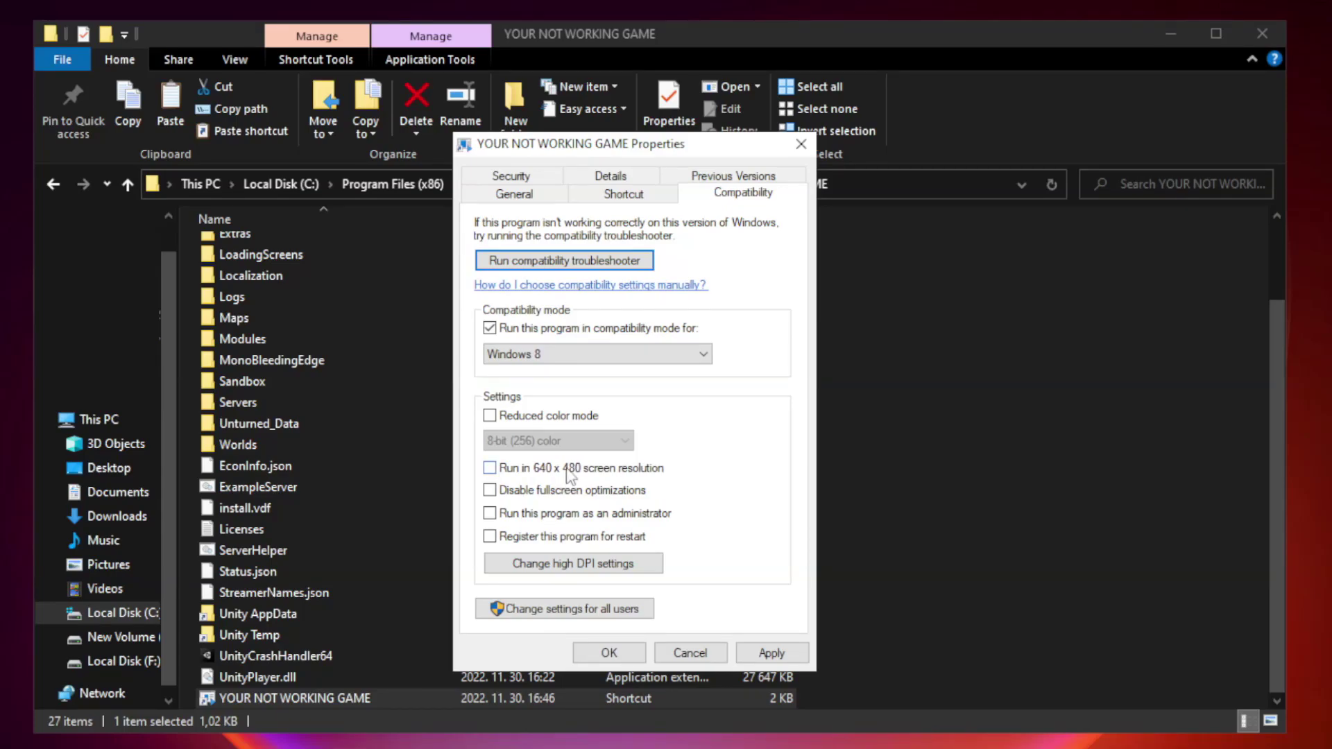
pyautogui.click(521, 498)
pyautogui.click(526, 523)
pyautogui.click(772, 654)
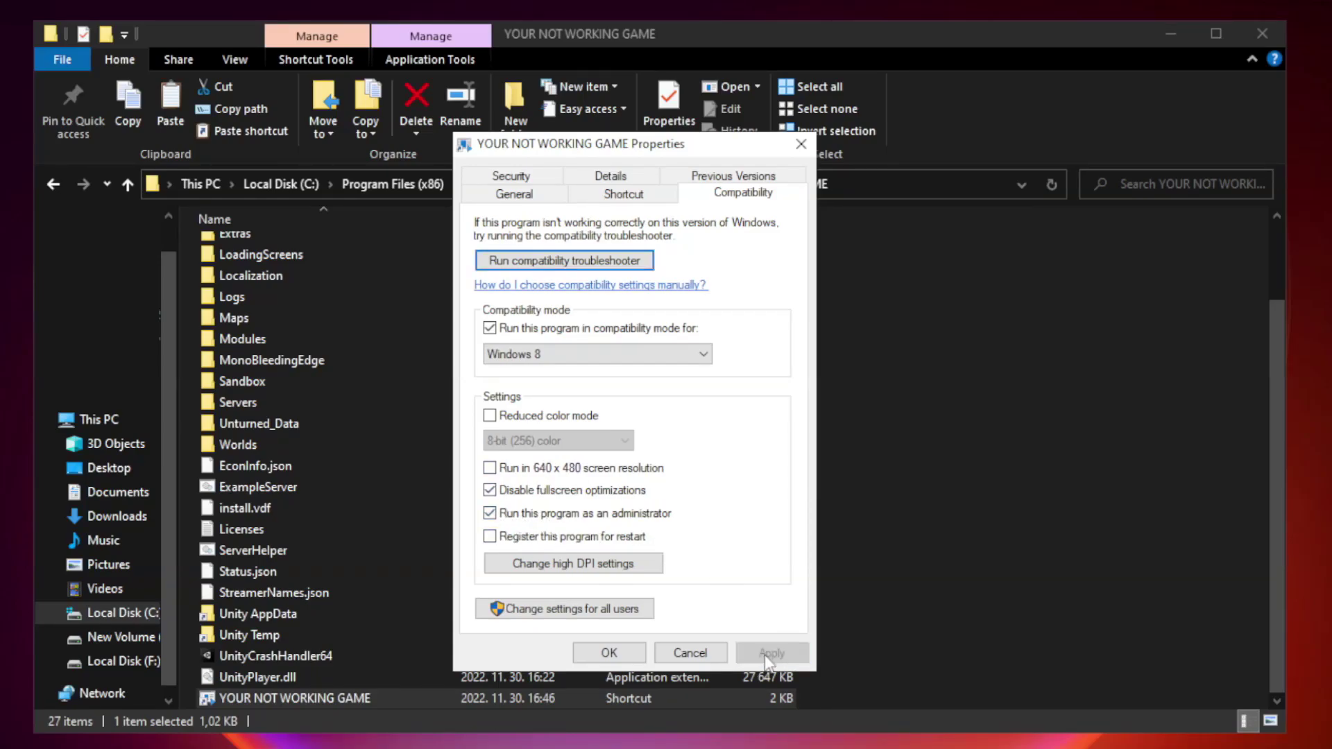
pyautogui.click(608, 653)
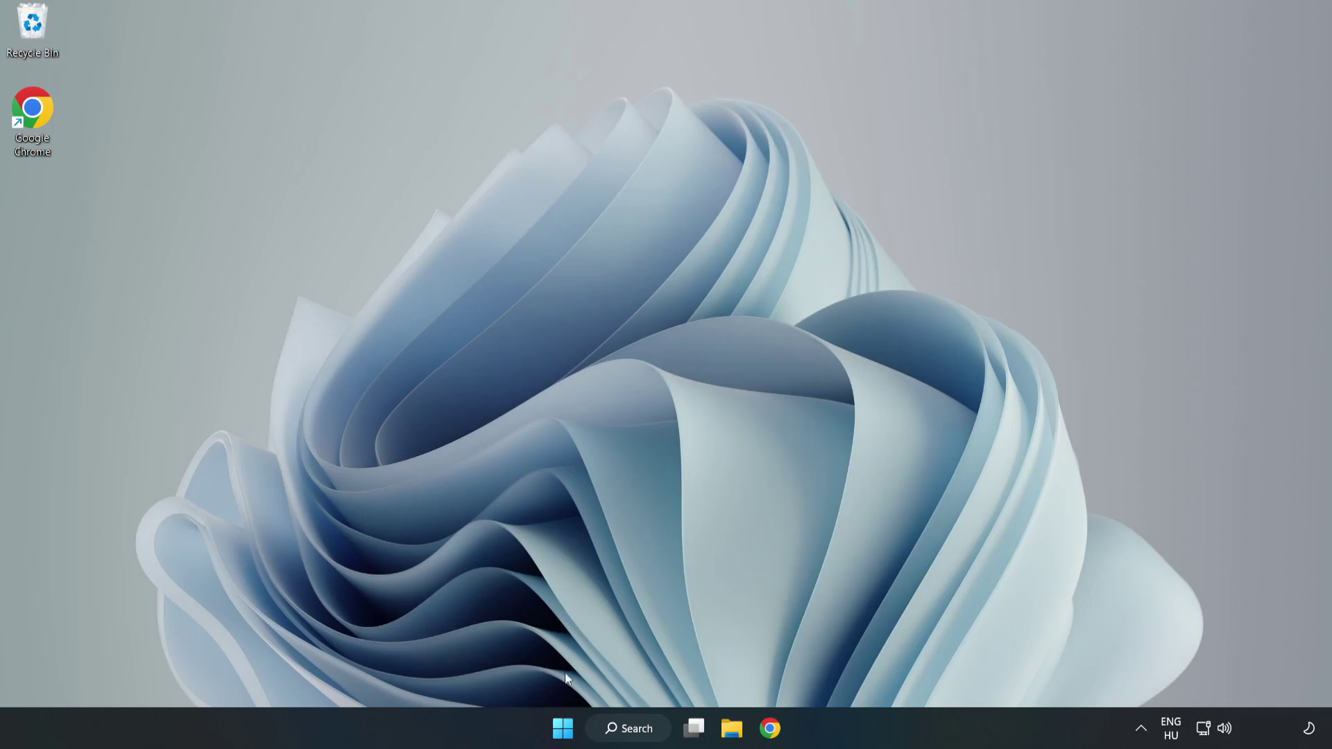
# Launch Task Manager from the Start menu and show the Startup apps list
pyautogui.rightClick(563, 733)
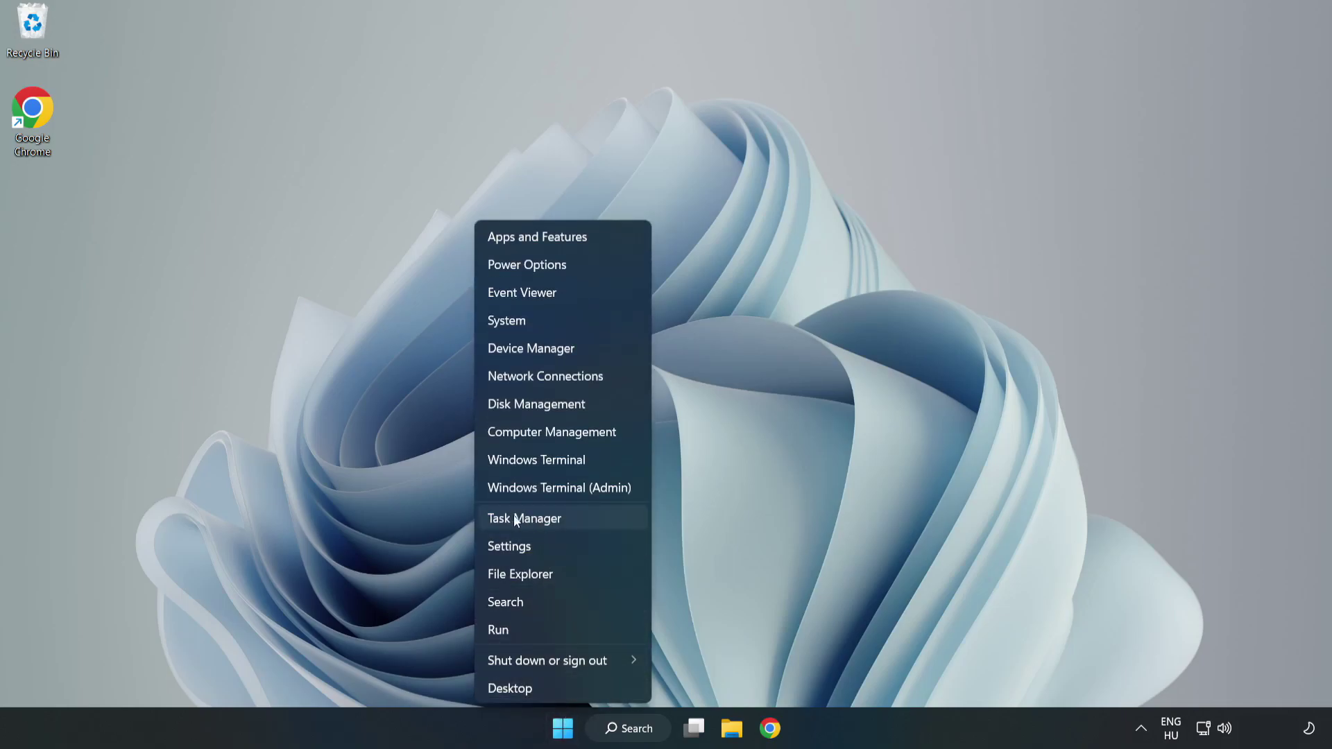
pyautogui.click(559, 520)
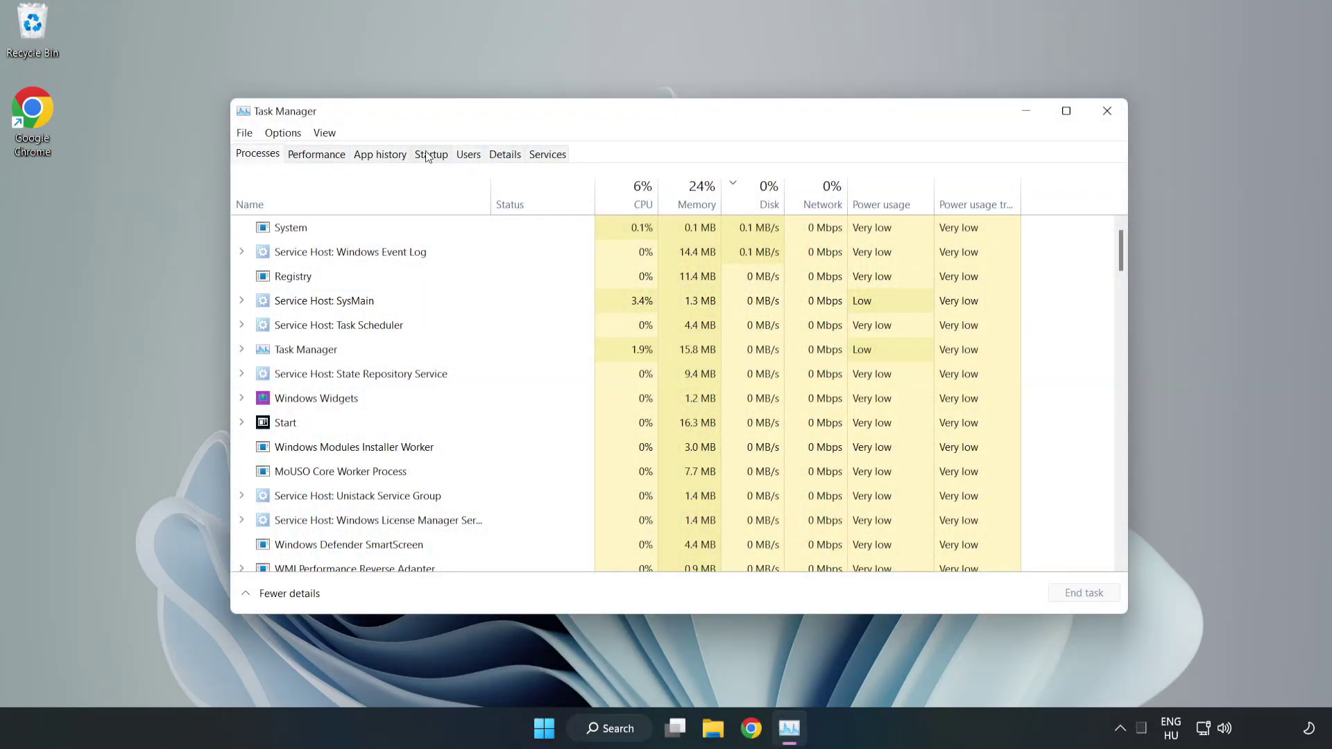
pyautogui.click(433, 159)
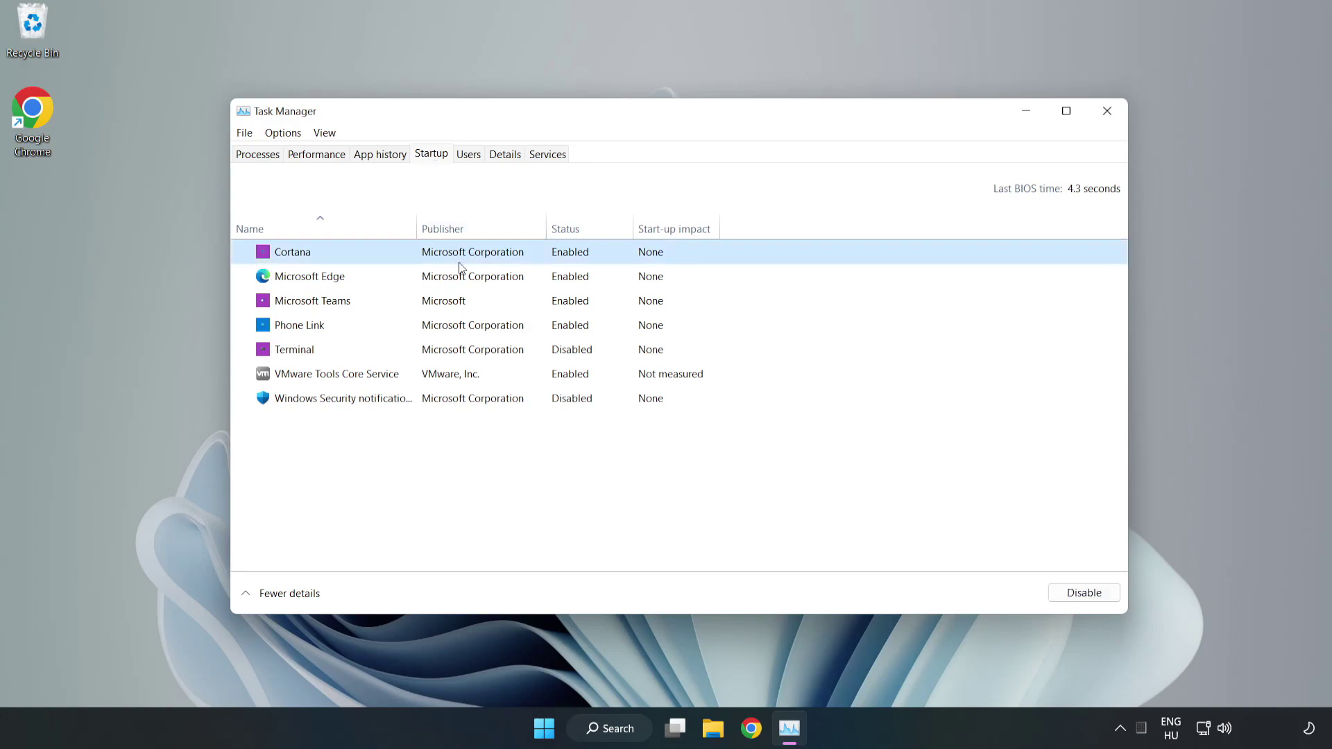
# Disable Cortana, Microsoft Edge, Microsoft Teams and Phone Link at startup, then close Task Manager
pyautogui.click(1078, 593)
pyautogui.click(576, 274)
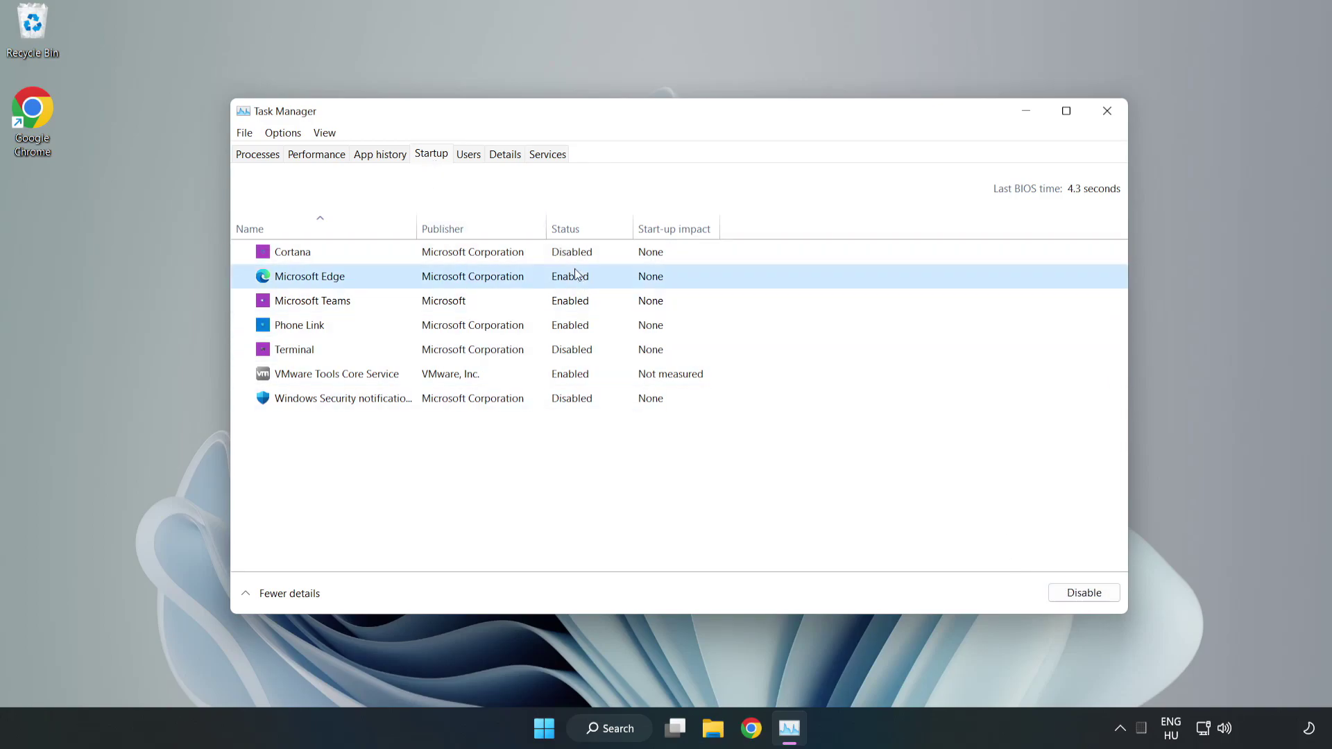
pyautogui.click(1083, 593)
pyautogui.click(468, 301)
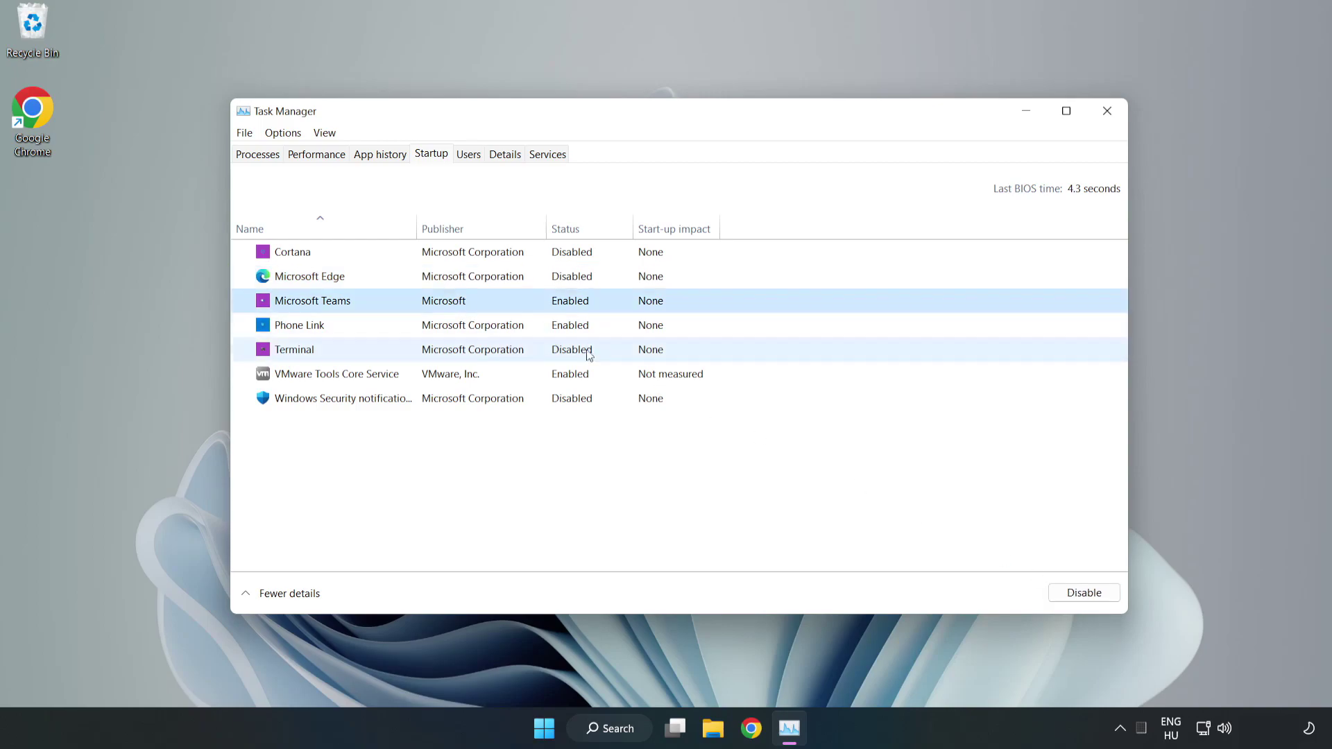
pyautogui.click(1083, 594)
pyautogui.click(445, 330)
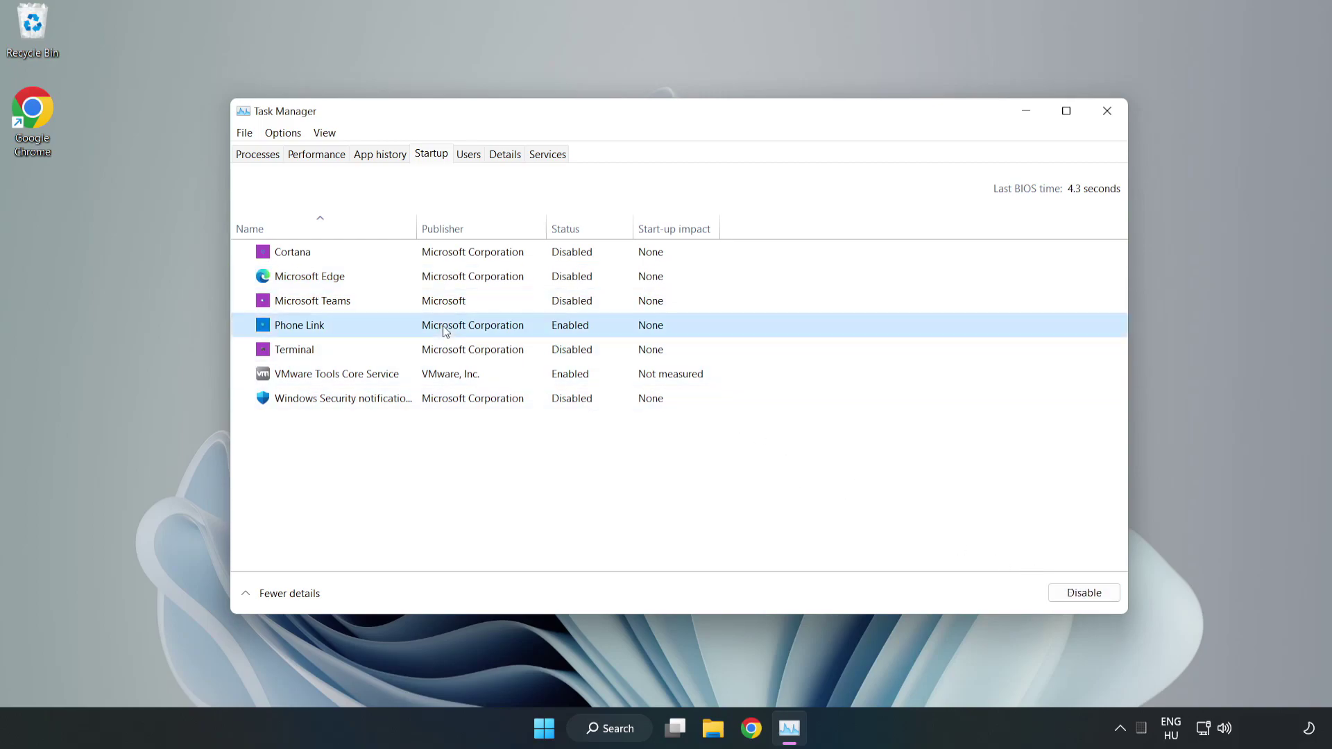
pyautogui.click(1057, 595)
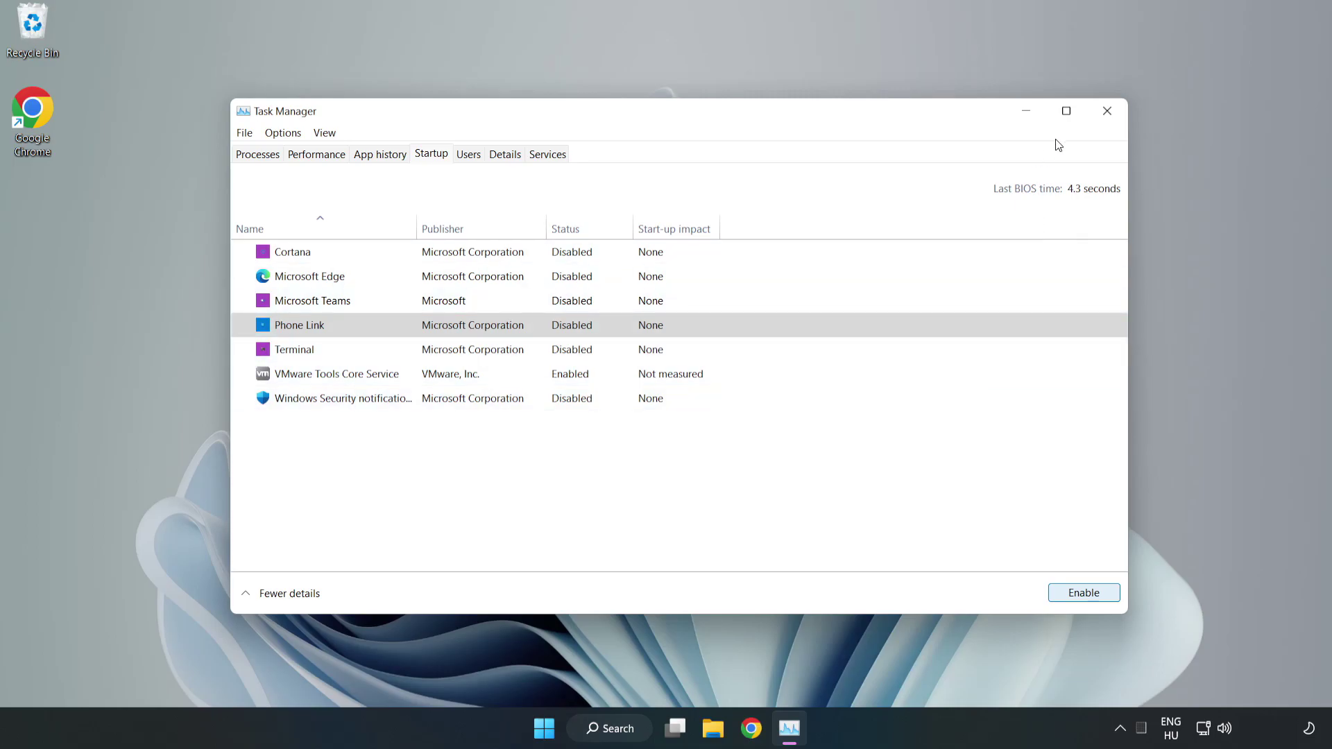
pyautogui.click(1107, 112)
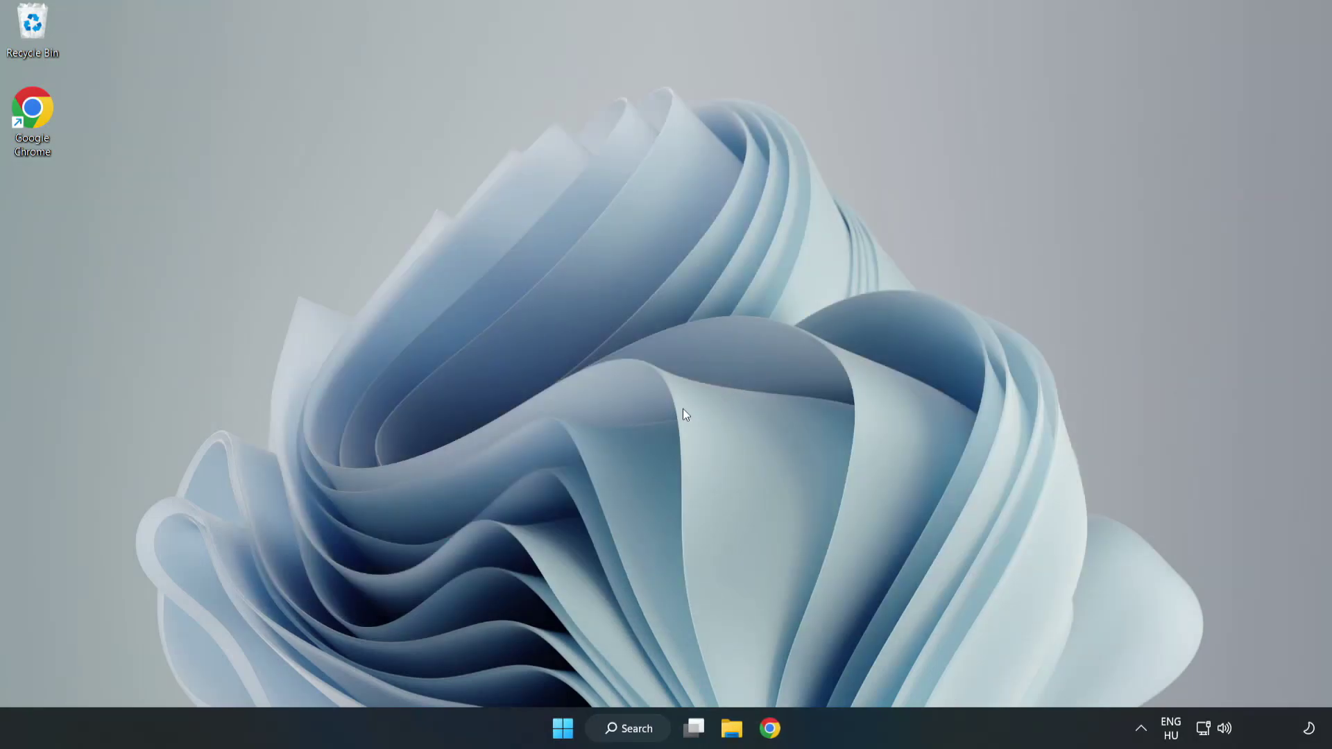
# Search for "cmd" and bring up Command Prompt's launch options
pyautogui.click(653, 715)
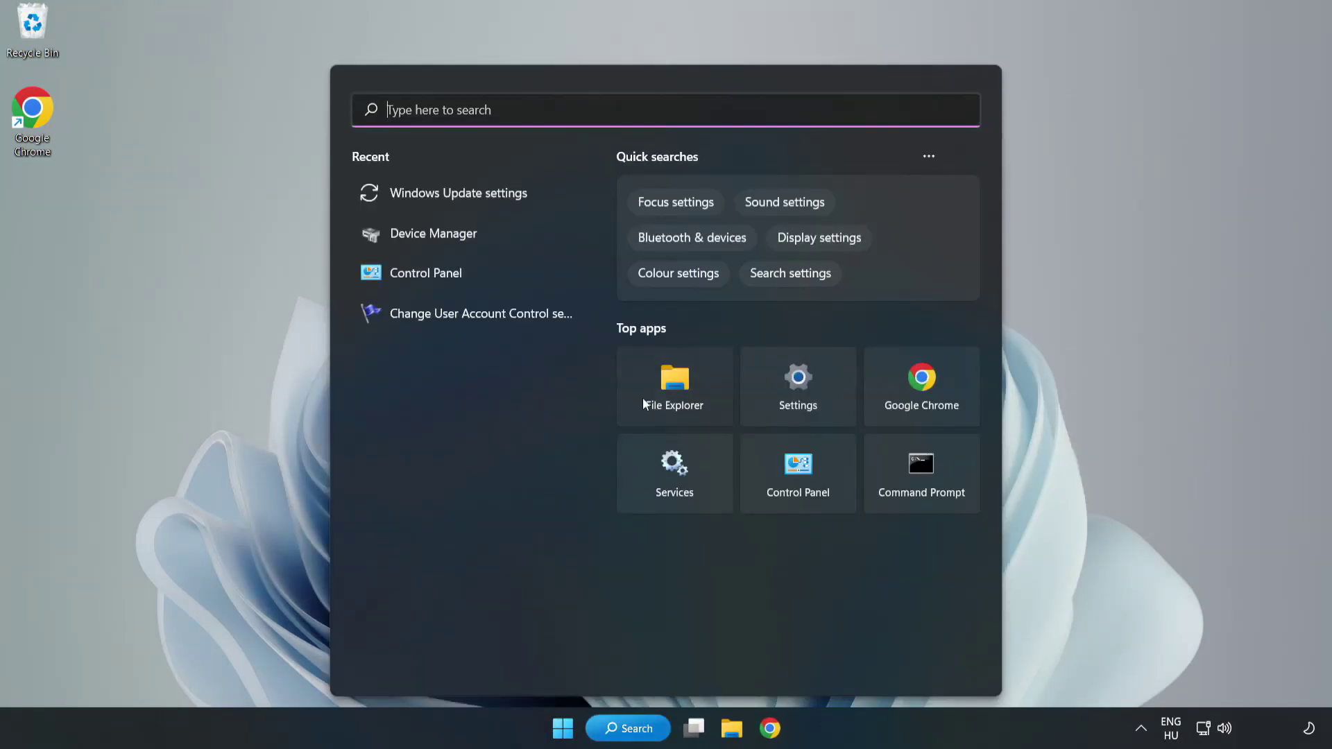
pyautogui.write('cmd')
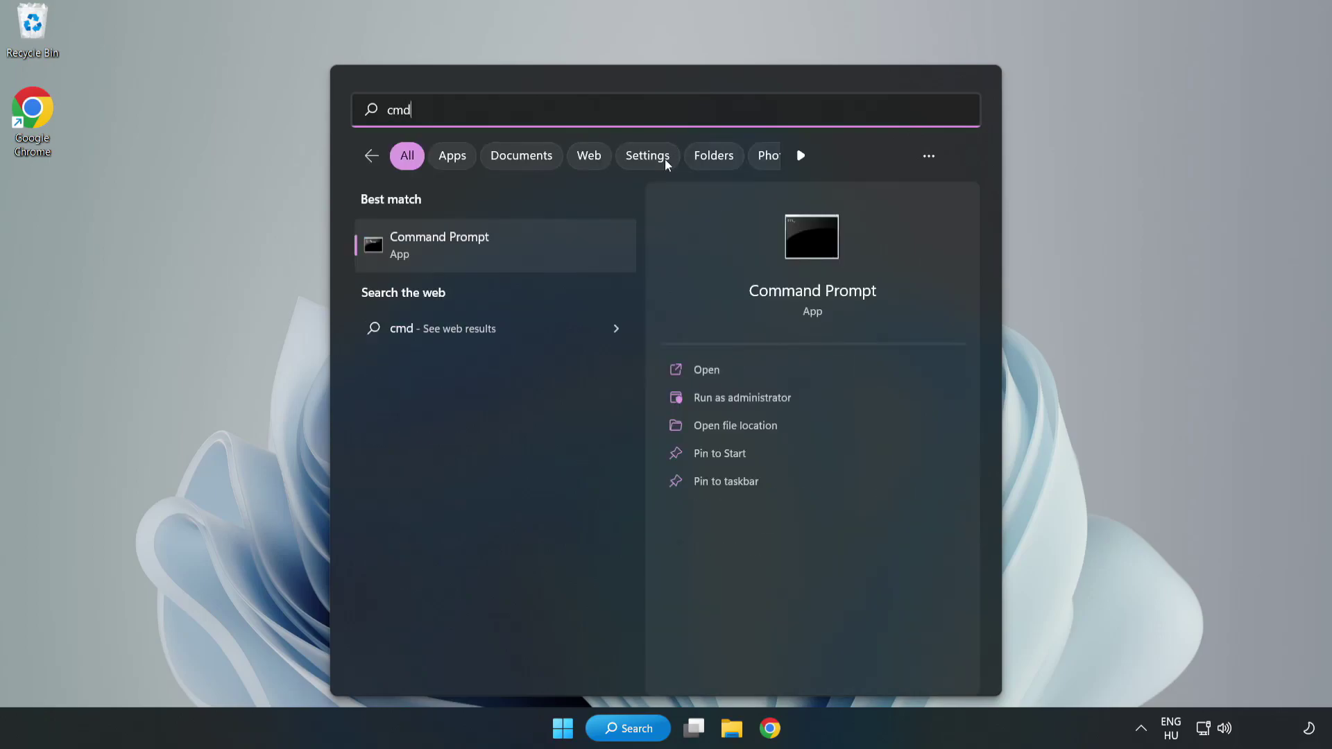
pyautogui.rightClick(522, 253)
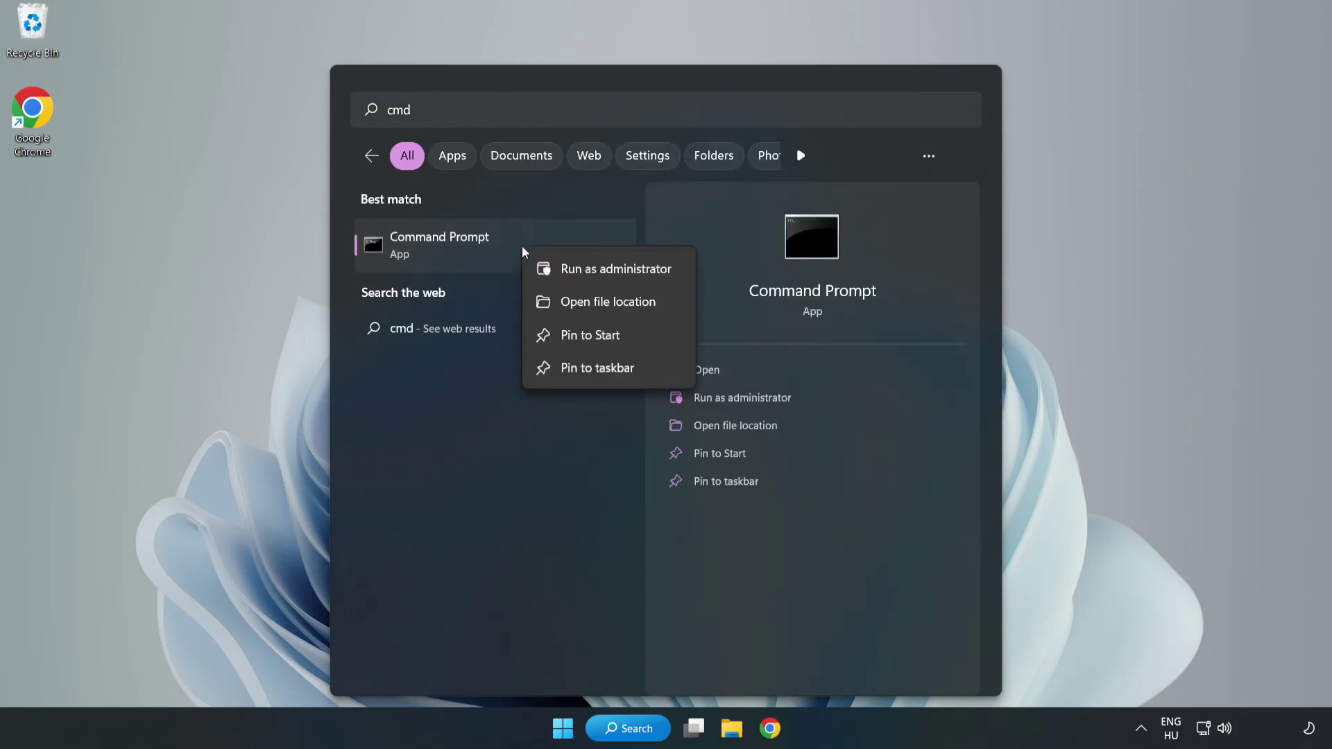
# Run sfc /scannow in an admin Command Prompt, closing it once no integrity violations are found
pyautogui.click(576, 272)
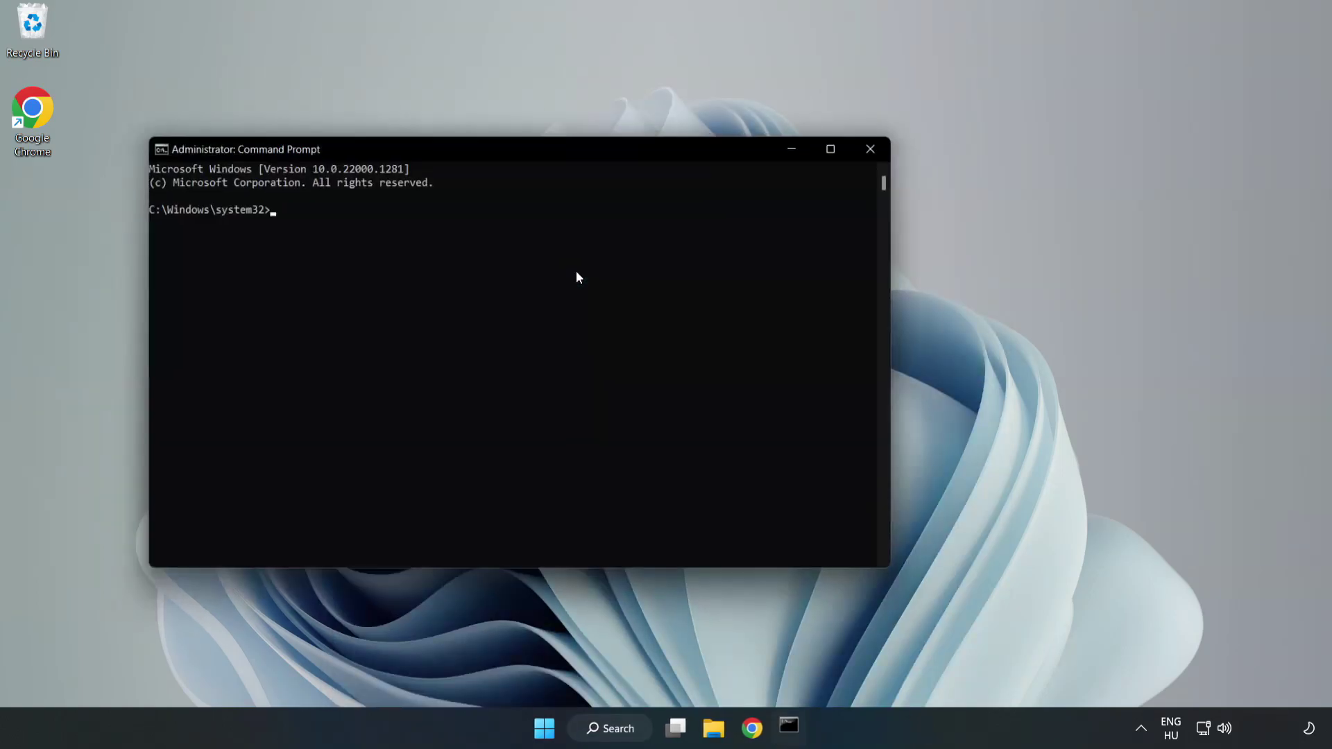
pyautogui.moveTo(531, 152); pyautogui.dragTo(678, 156)
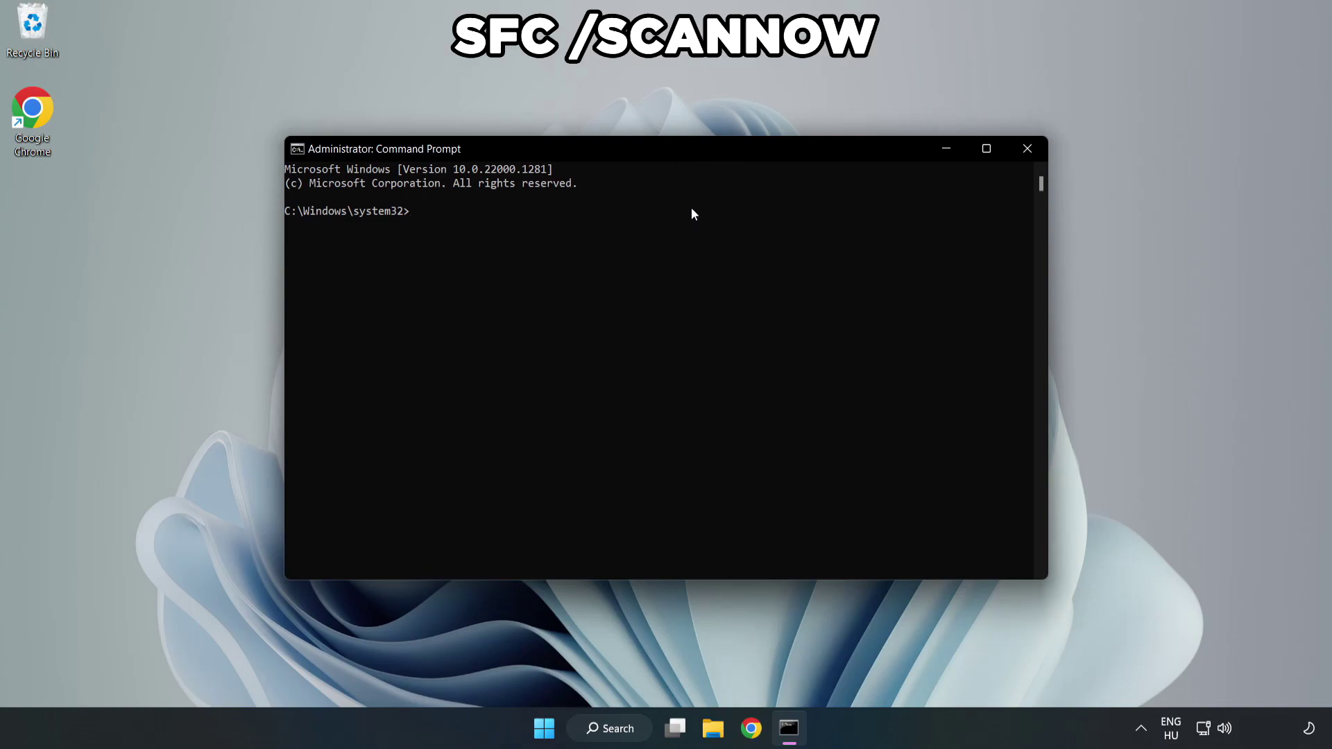
pyautogui.write('sfc /scannow')
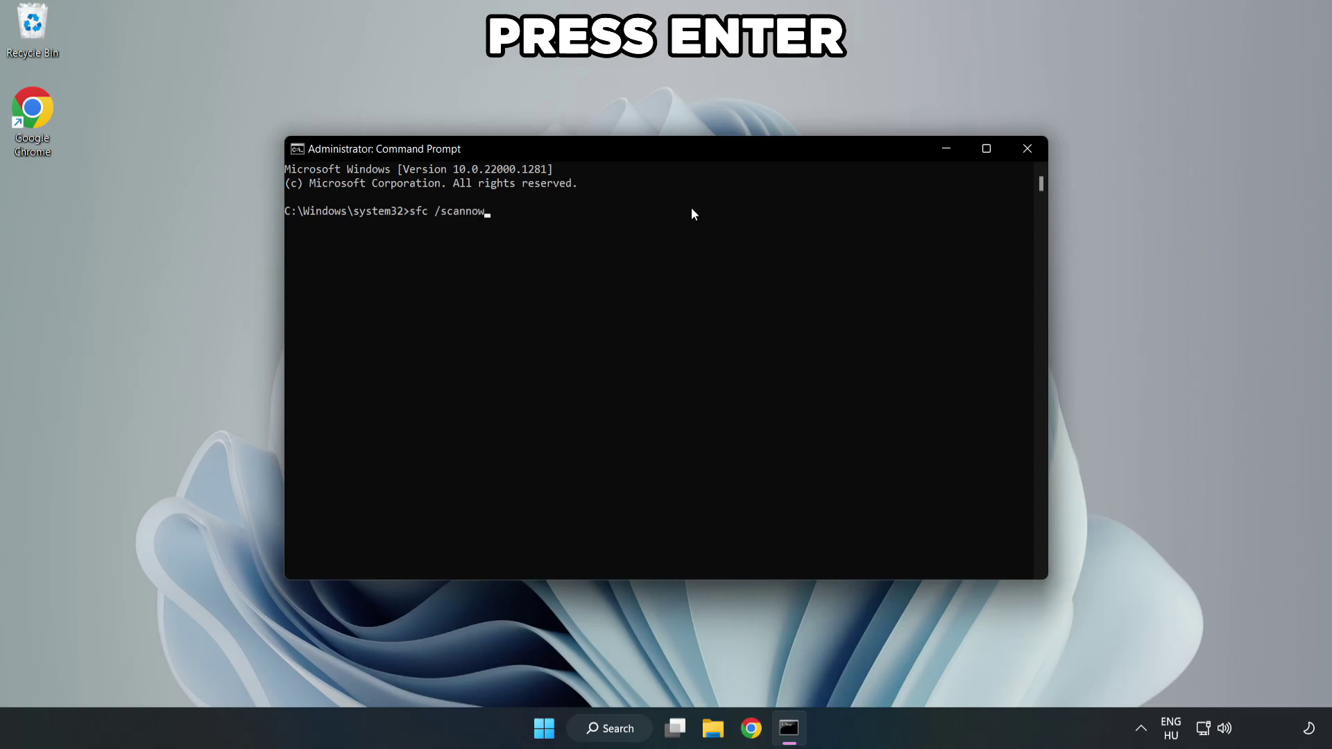
pyautogui.press('Return')
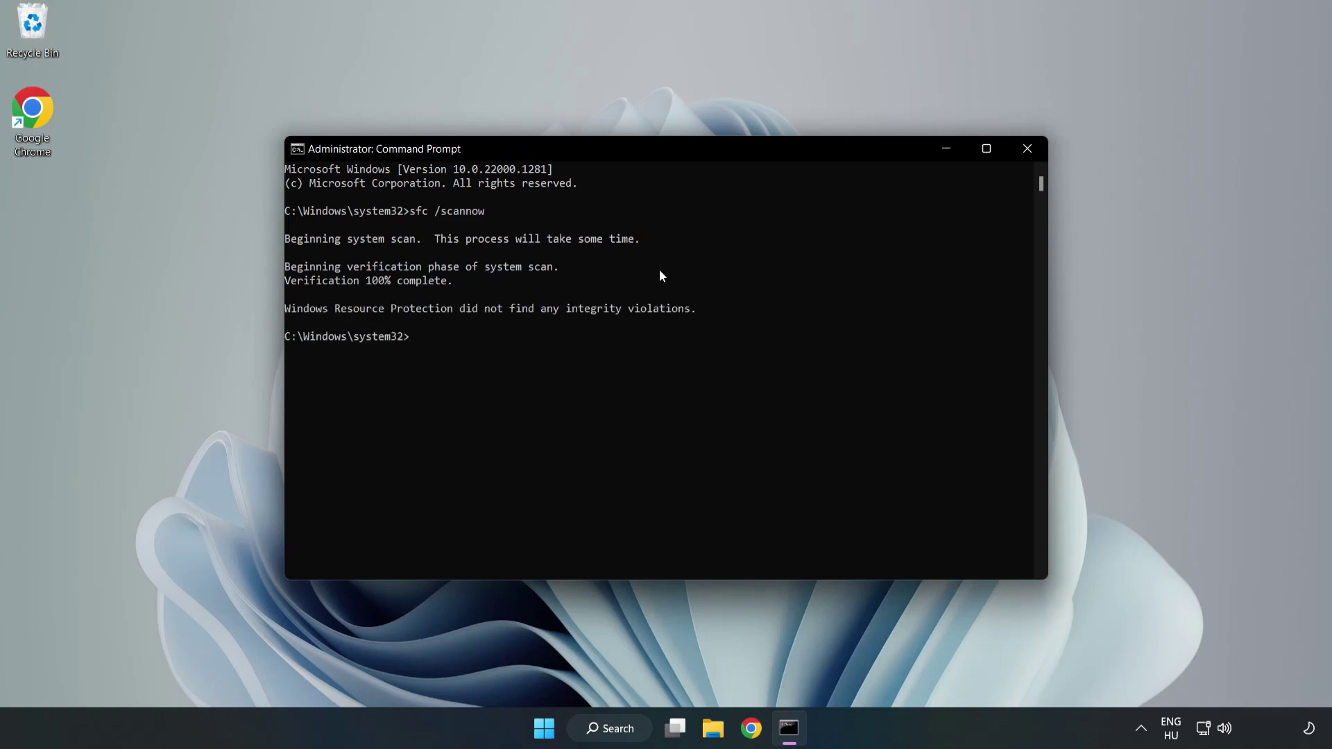
pyautogui.click(1024, 154)
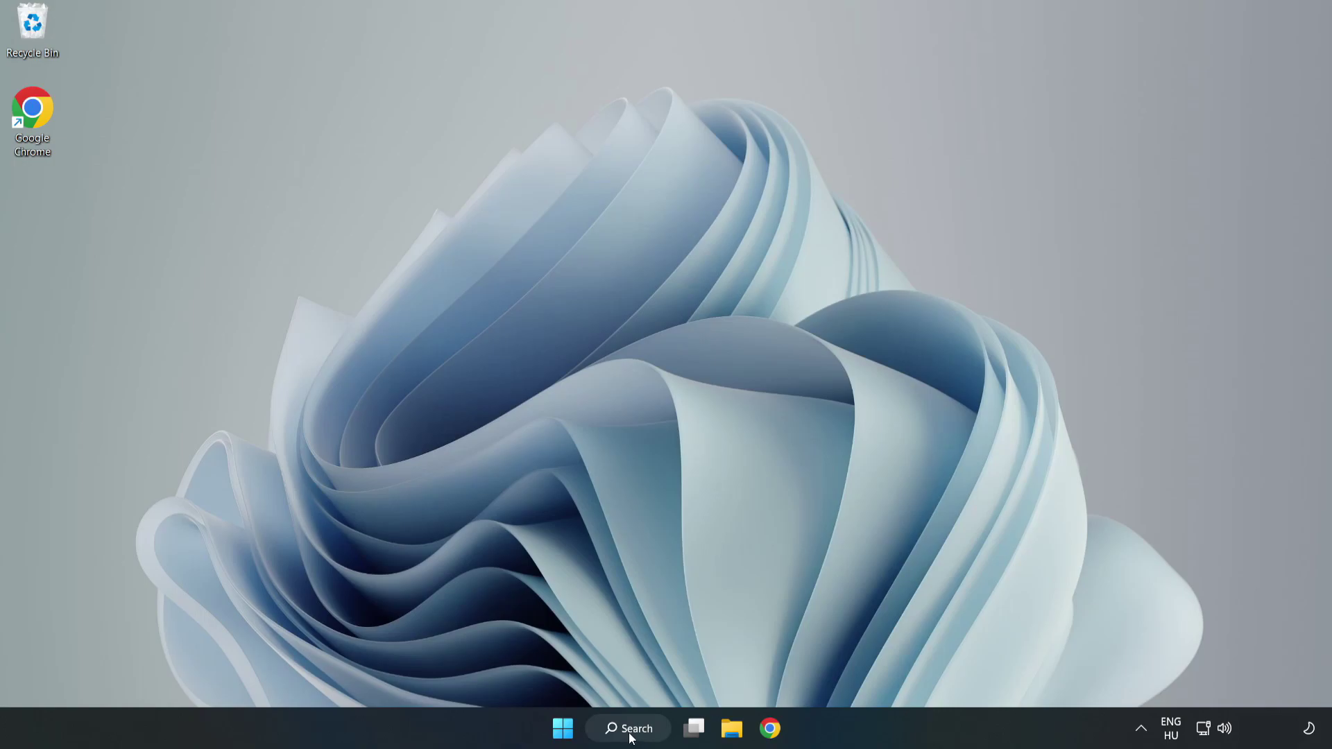
# Search Windows for 'security' and launch the Windows Security app from Best match
pyautogui.click(636, 731)
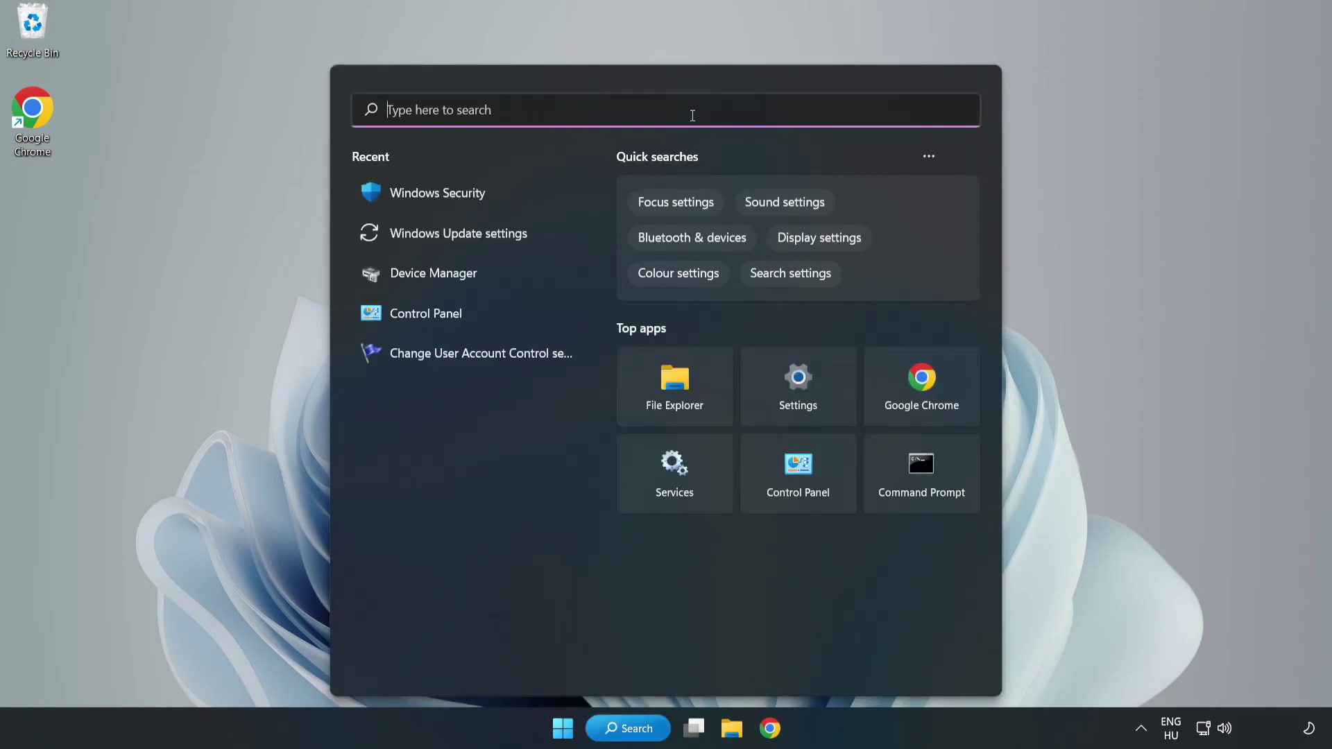
pyautogui.write('secu')
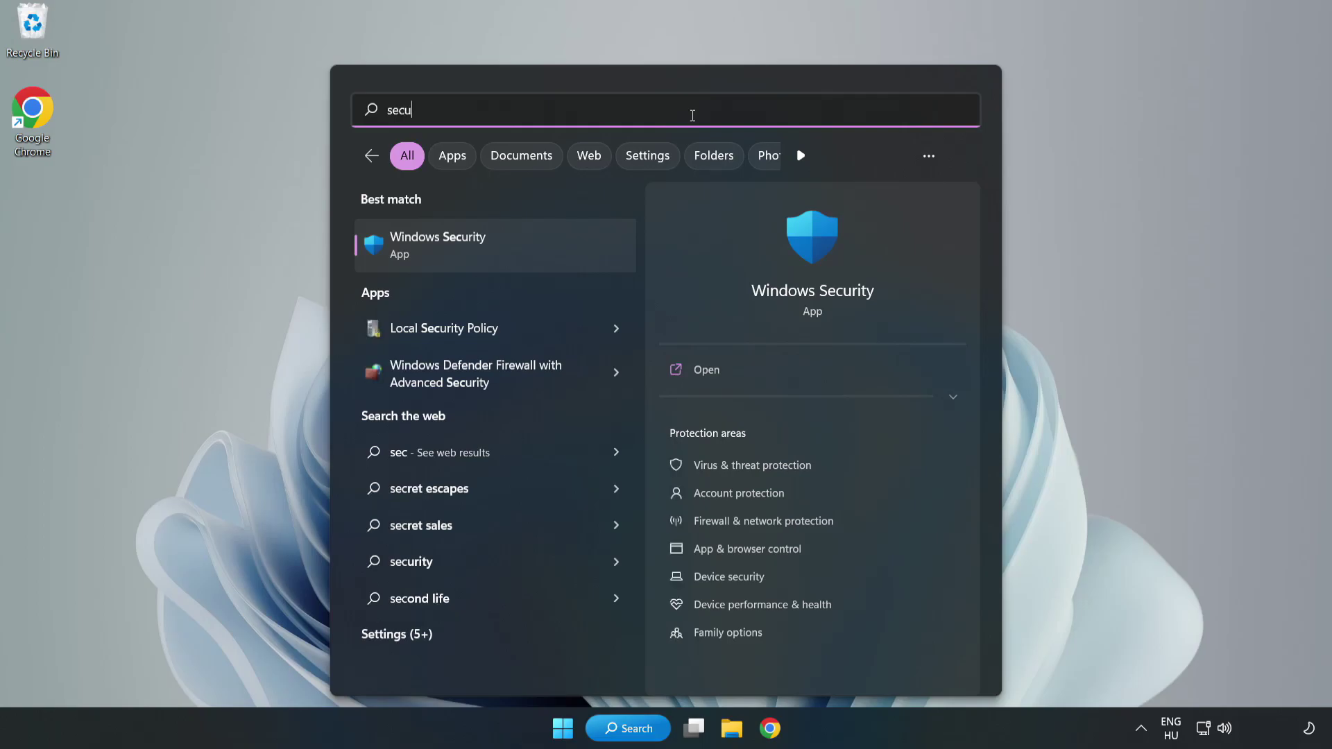
pyautogui.write('rity')
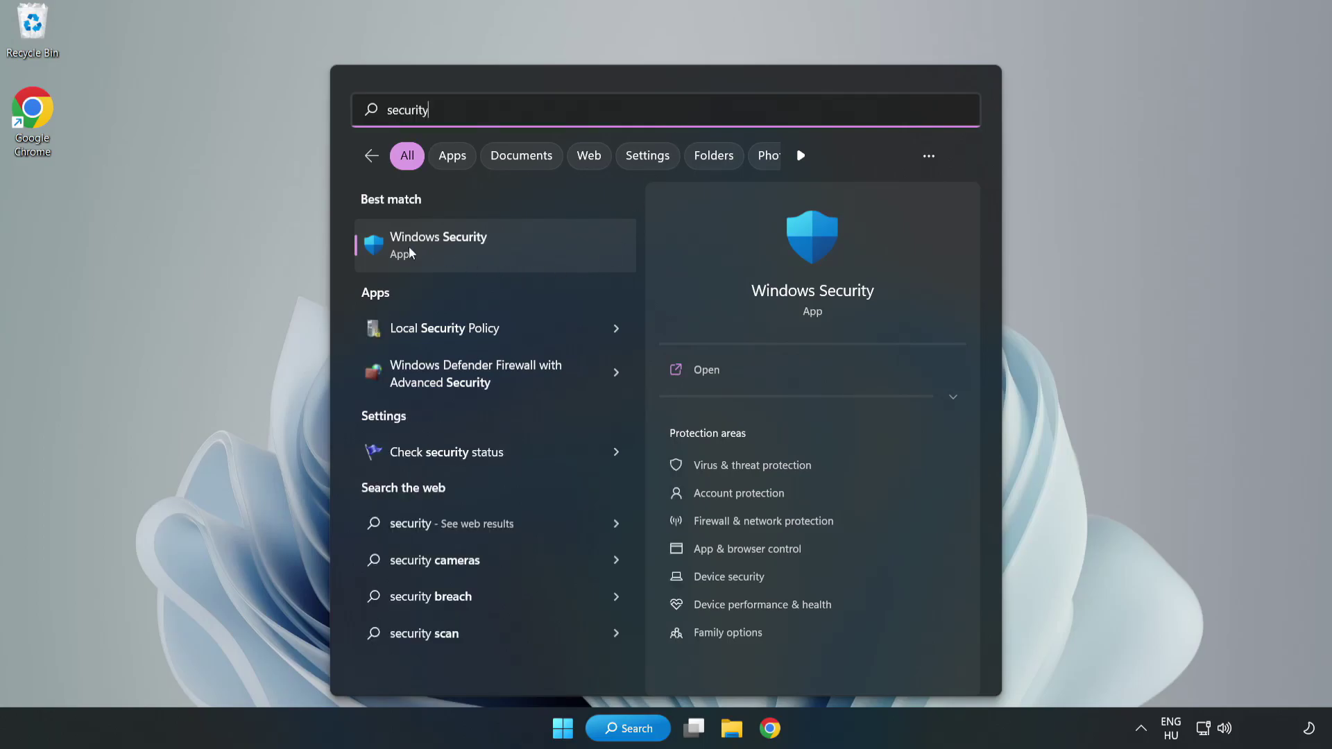
pyautogui.click(483, 252)
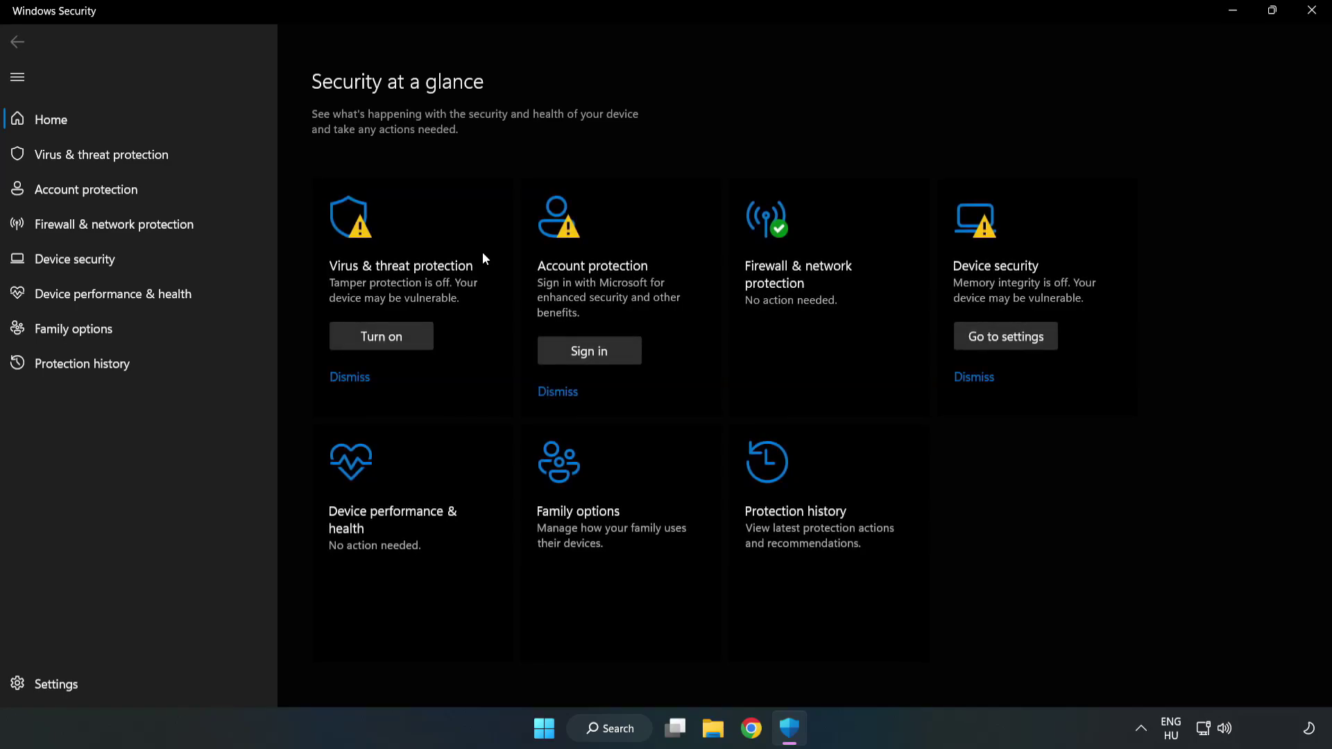
# Go to Virus & threat protection settings and reach the empty Add or remove exclusions page
pyautogui.click(86, 159)
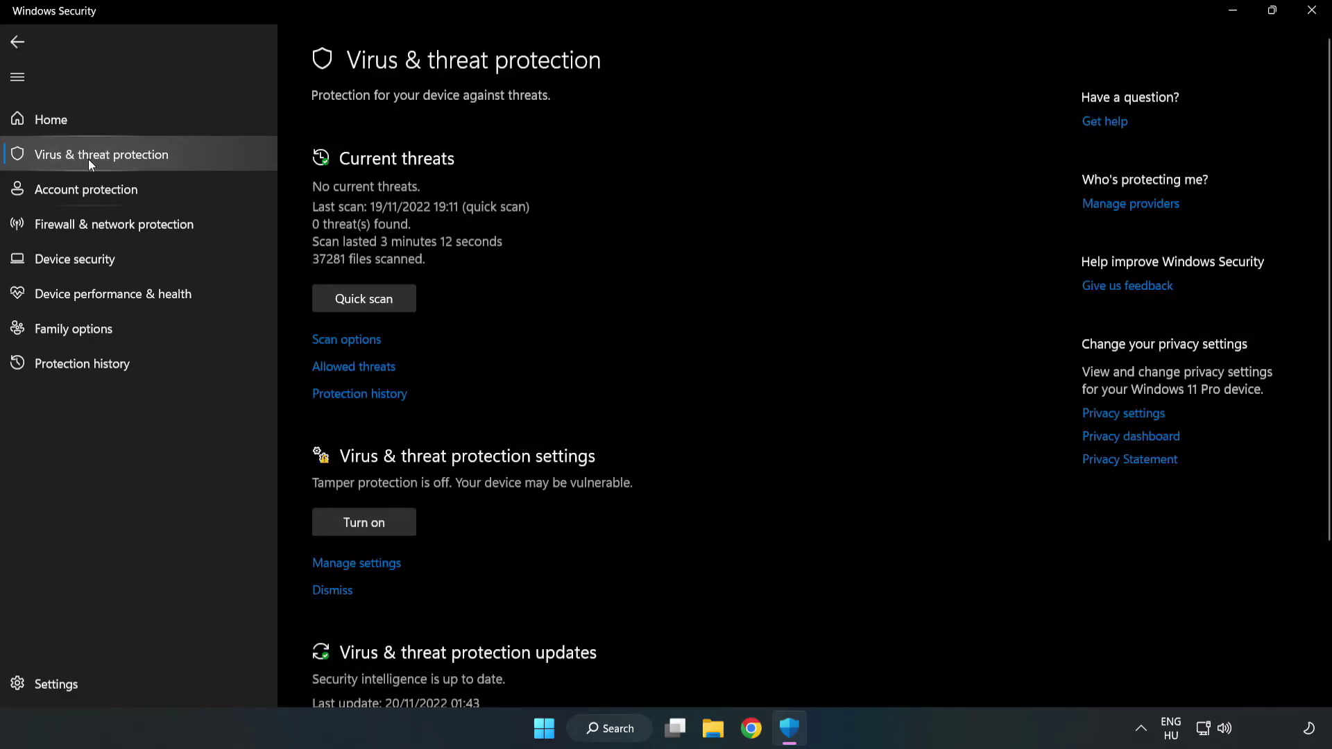
pyautogui.scroll(-3, 694, 273)
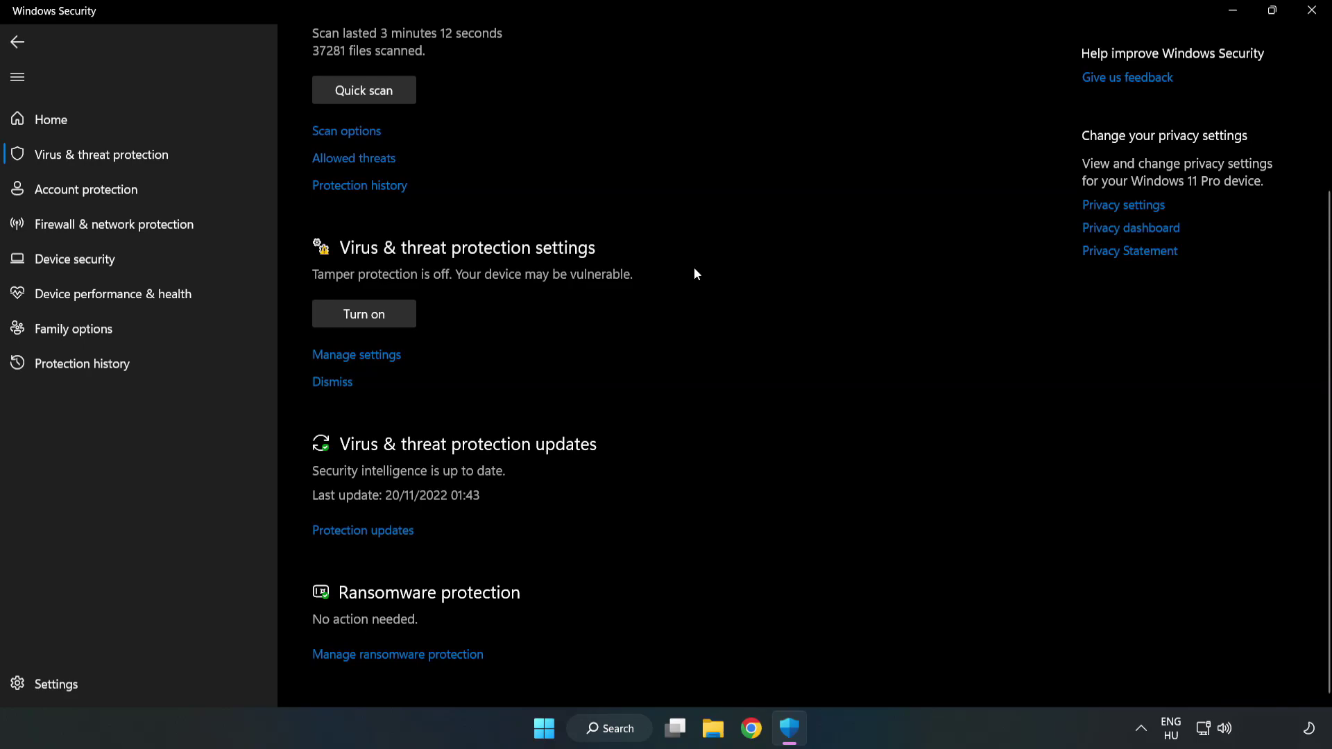
pyautogui.click(362, 356)
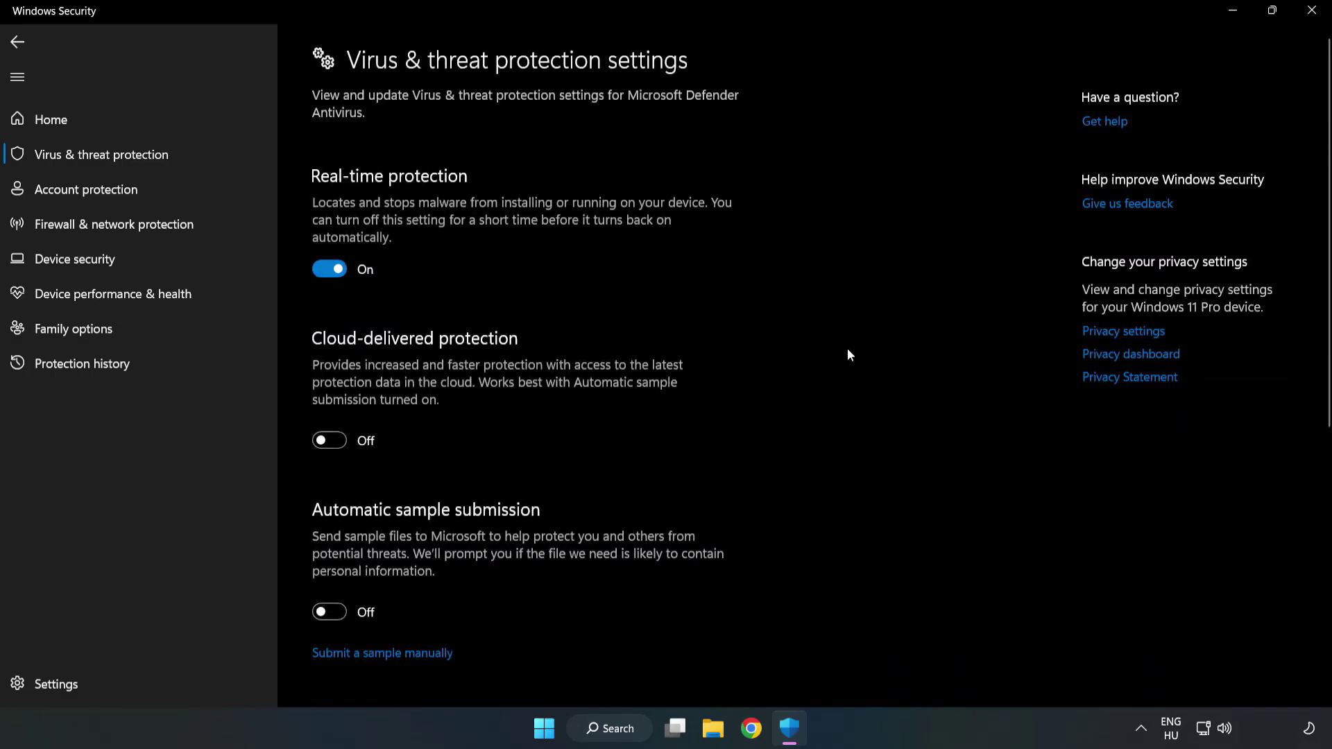
pyautogui.scroll(-2, 847, 355)
pyautogui.scroll(-3, 847, 354)
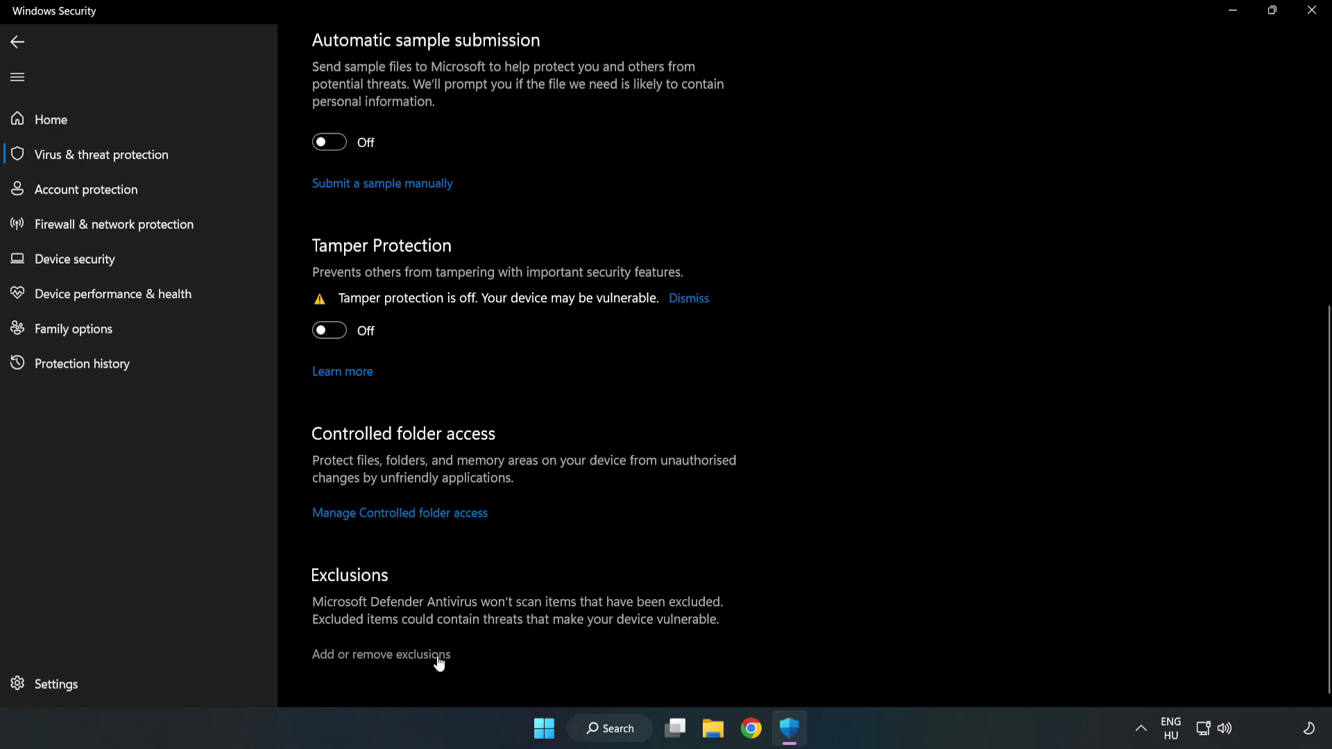
pyautogui.click(396, 653)
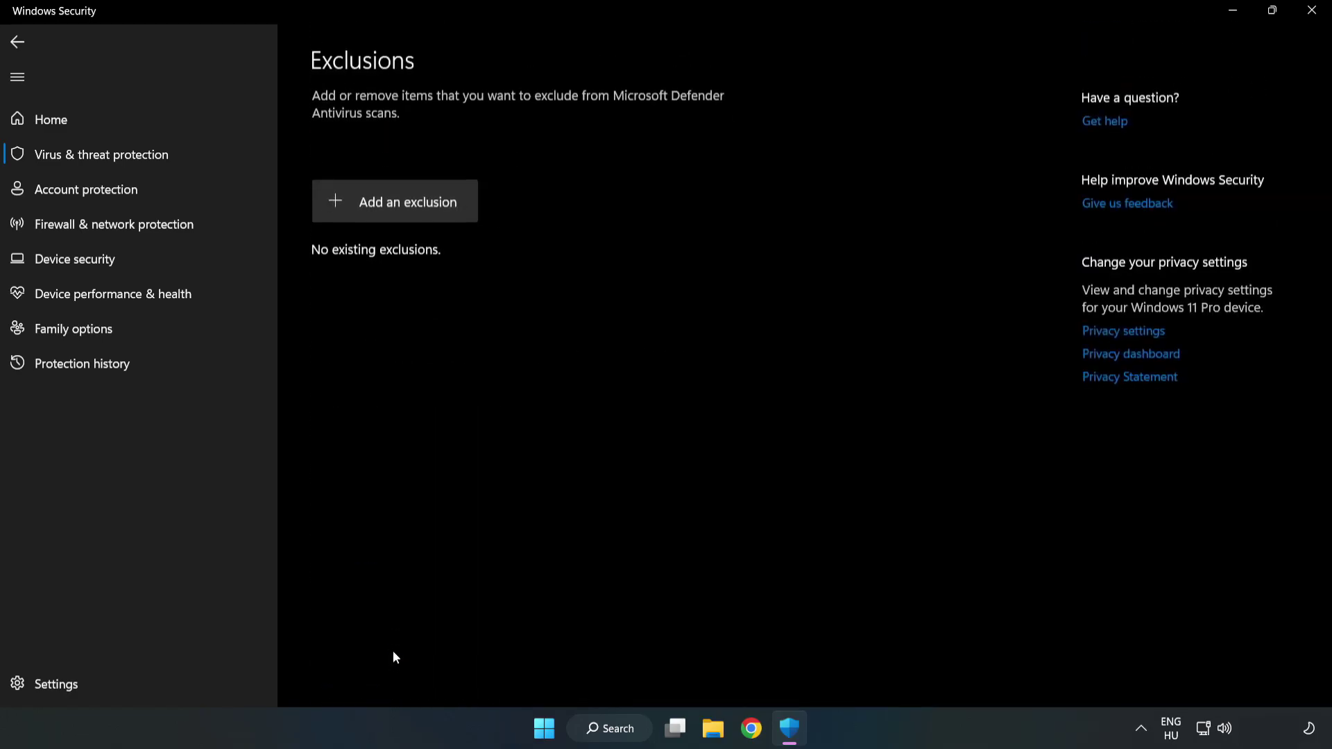
# Add the NOT WORKING APP shortcut in C:\Program Files (x86) as a file exclusion, then close Windows Security
pyautogui.click(408, 205)
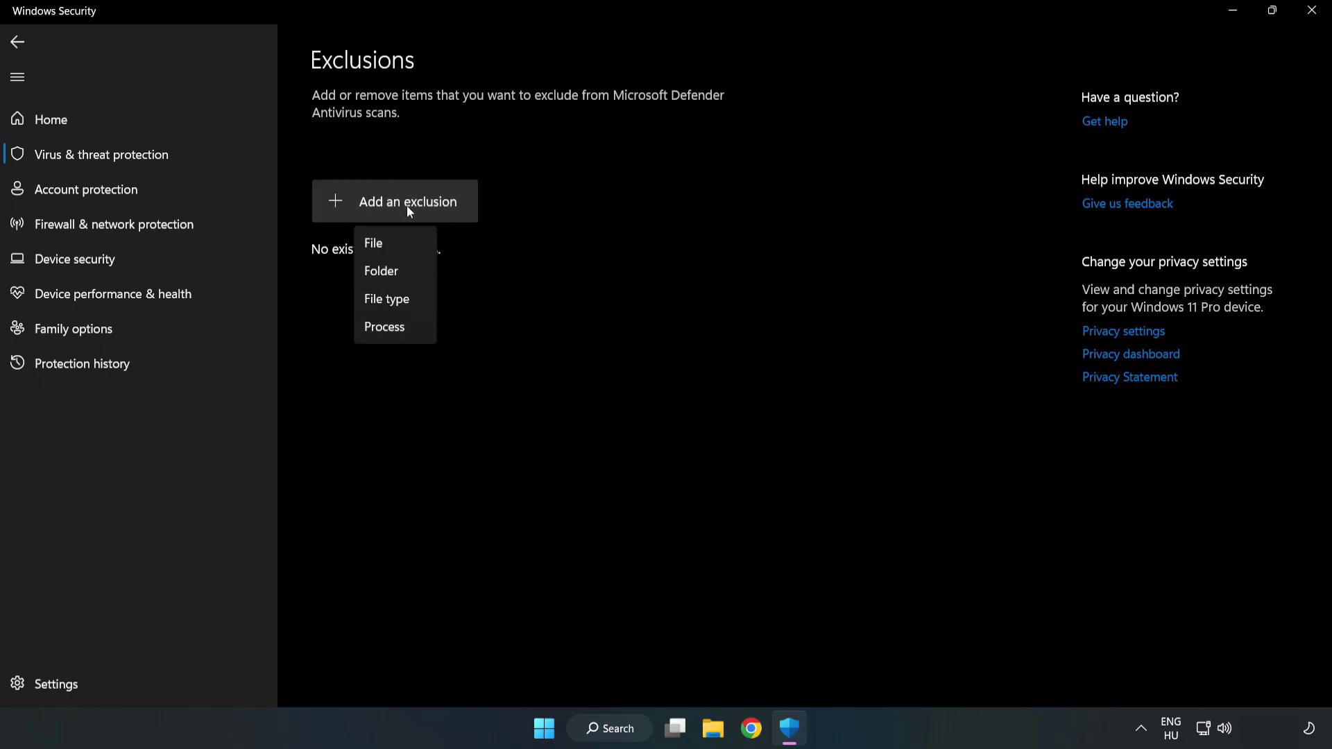
pyautogui.click(377, 243)
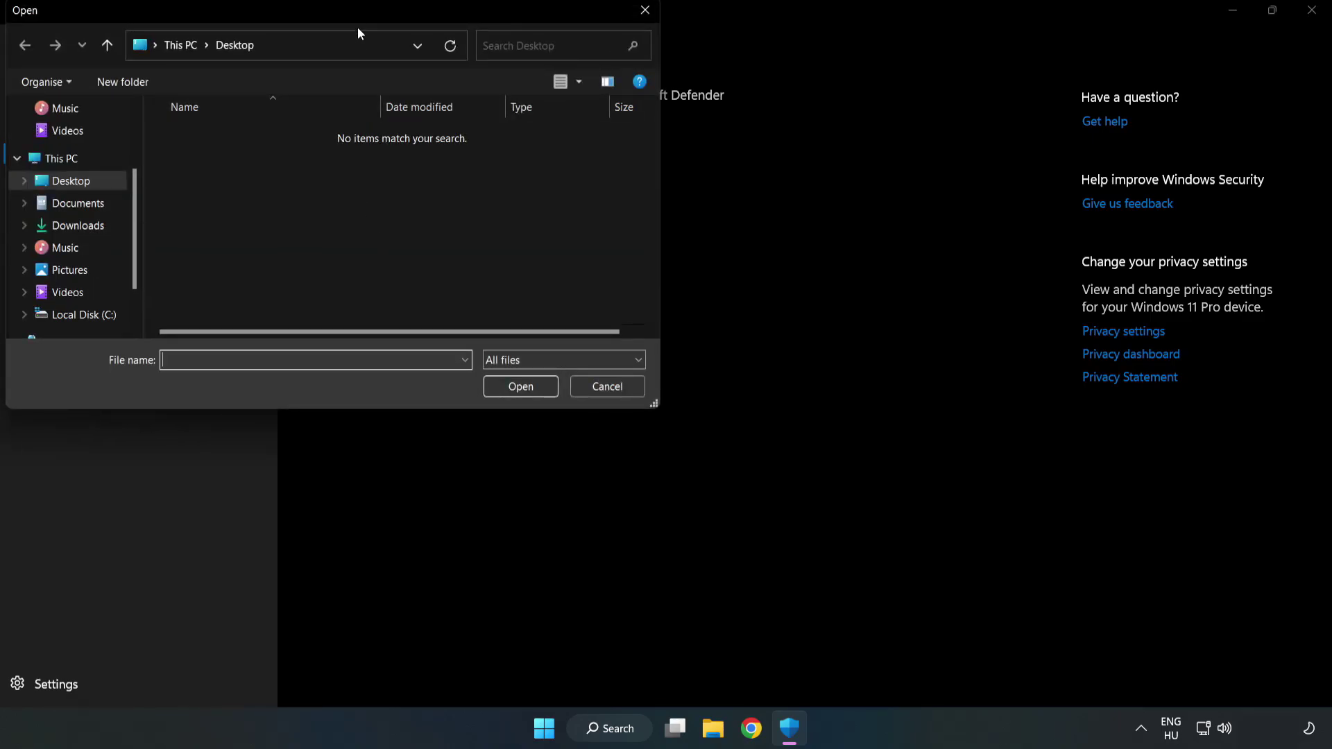
pyautogui.moveTo(357, 31); pyautogui.dragTo(612, 151)
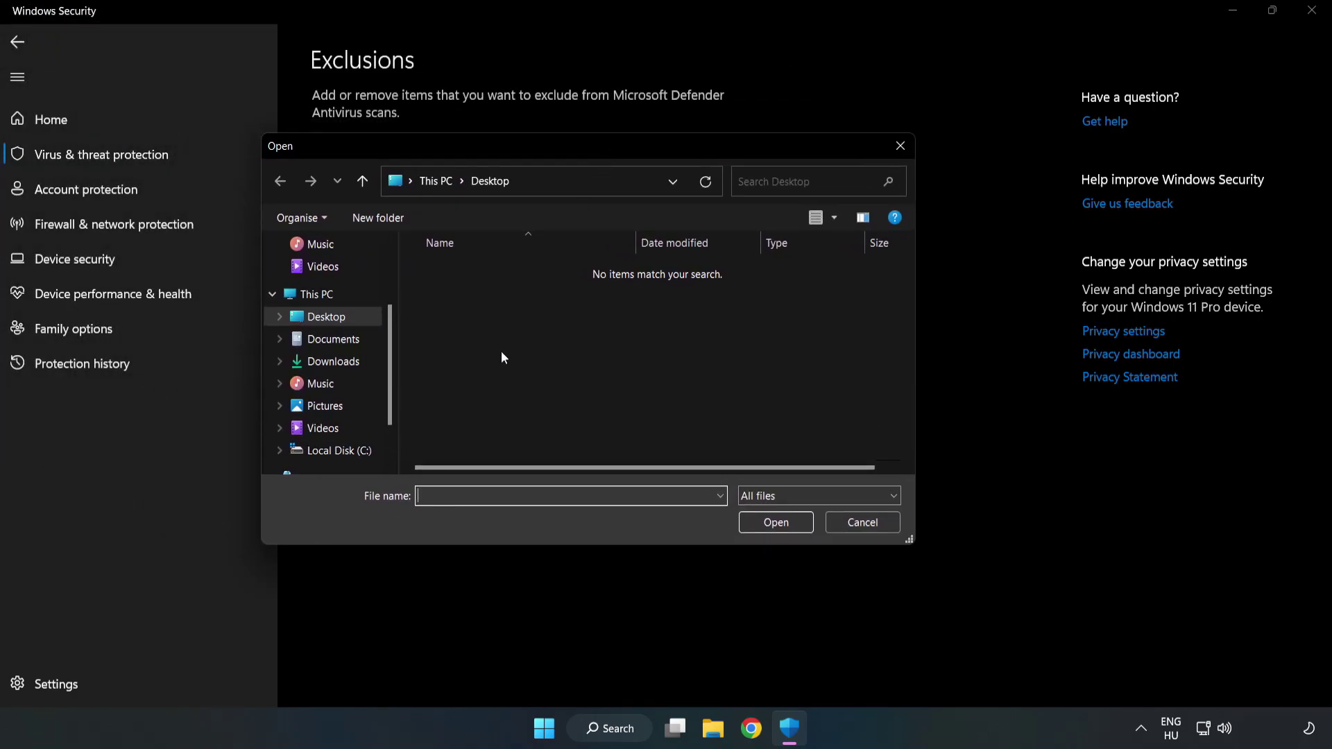
pyautogui.click(342, 452)
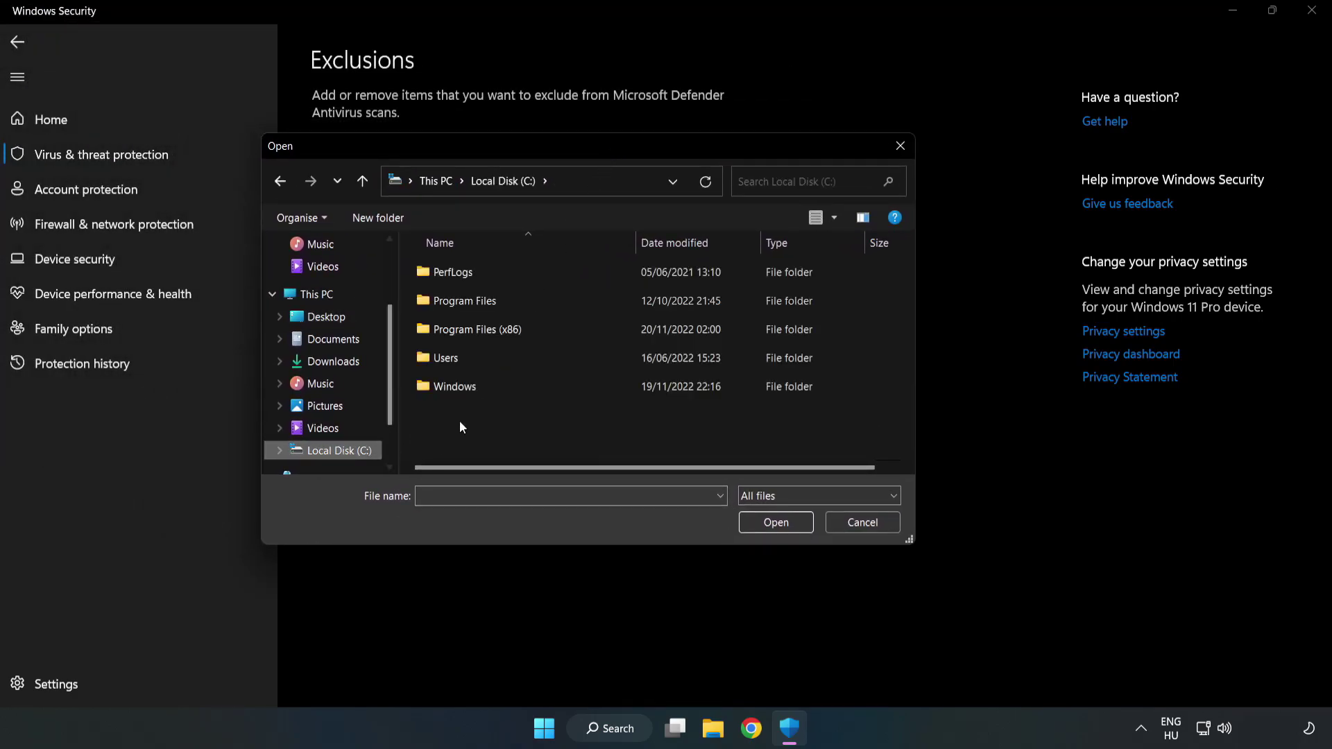
pyautogui.doubleClick(523, 331)
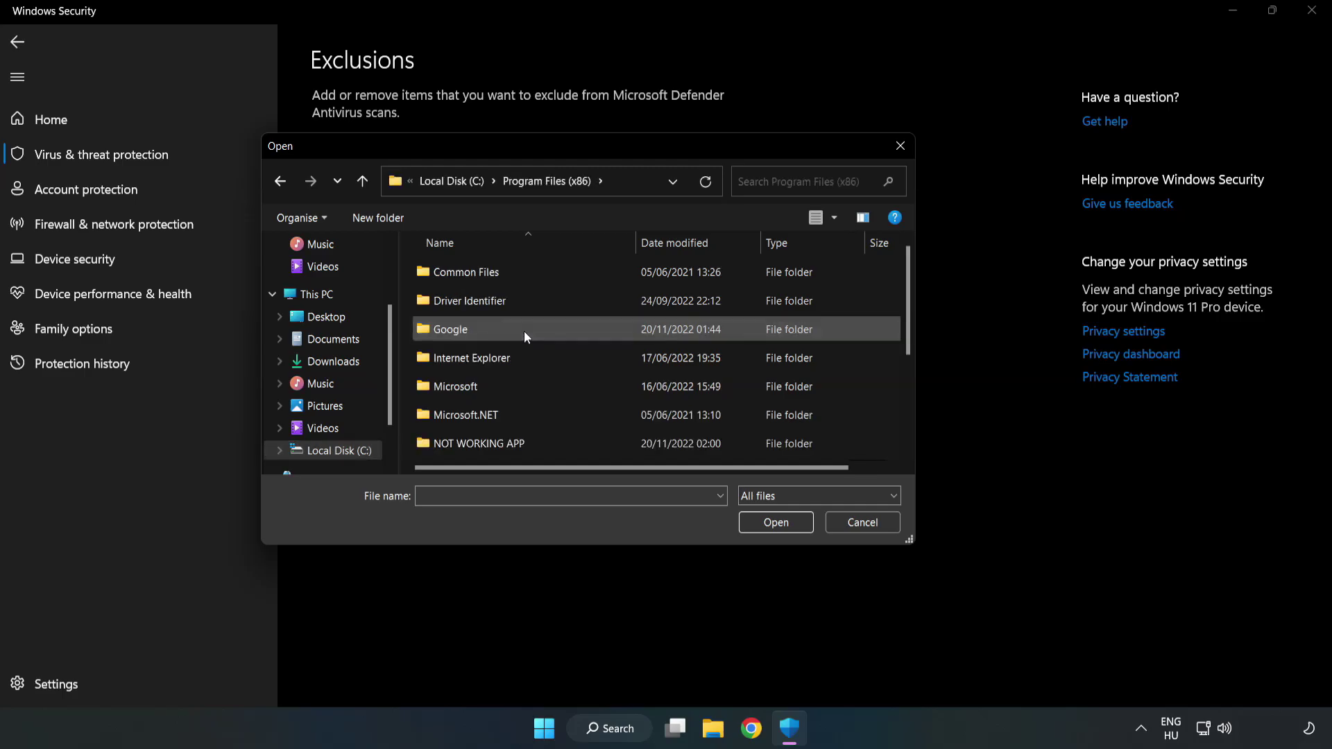
pyautogui.doubleClick(523, 440)
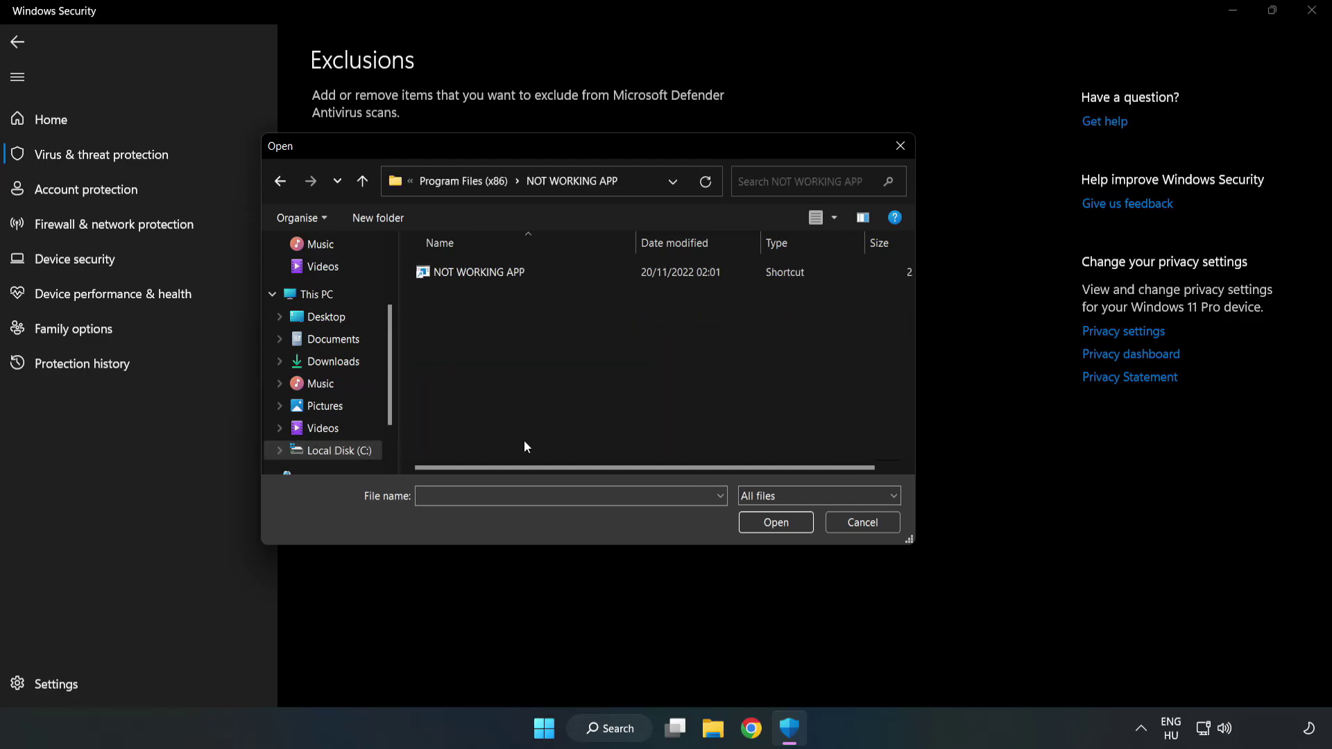
pyautogui.click(470, 271)
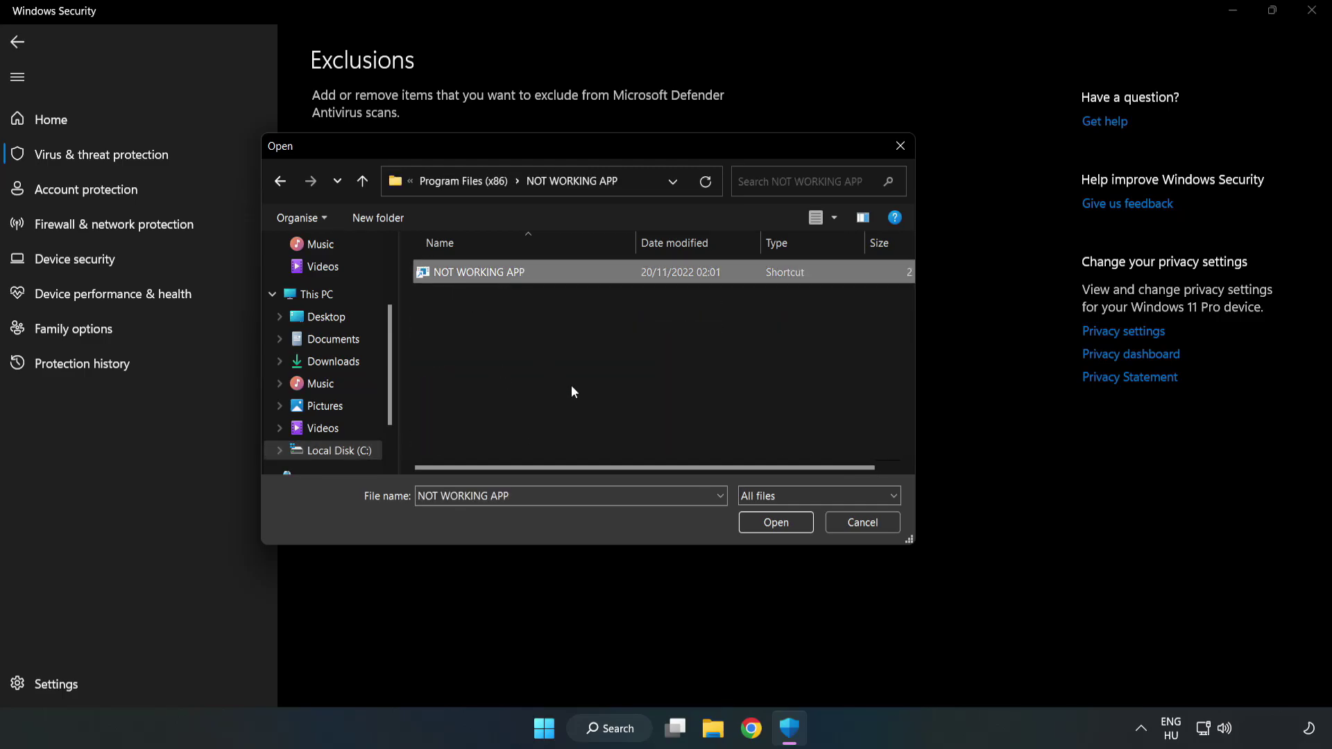
pyautogui.click(775, 523)
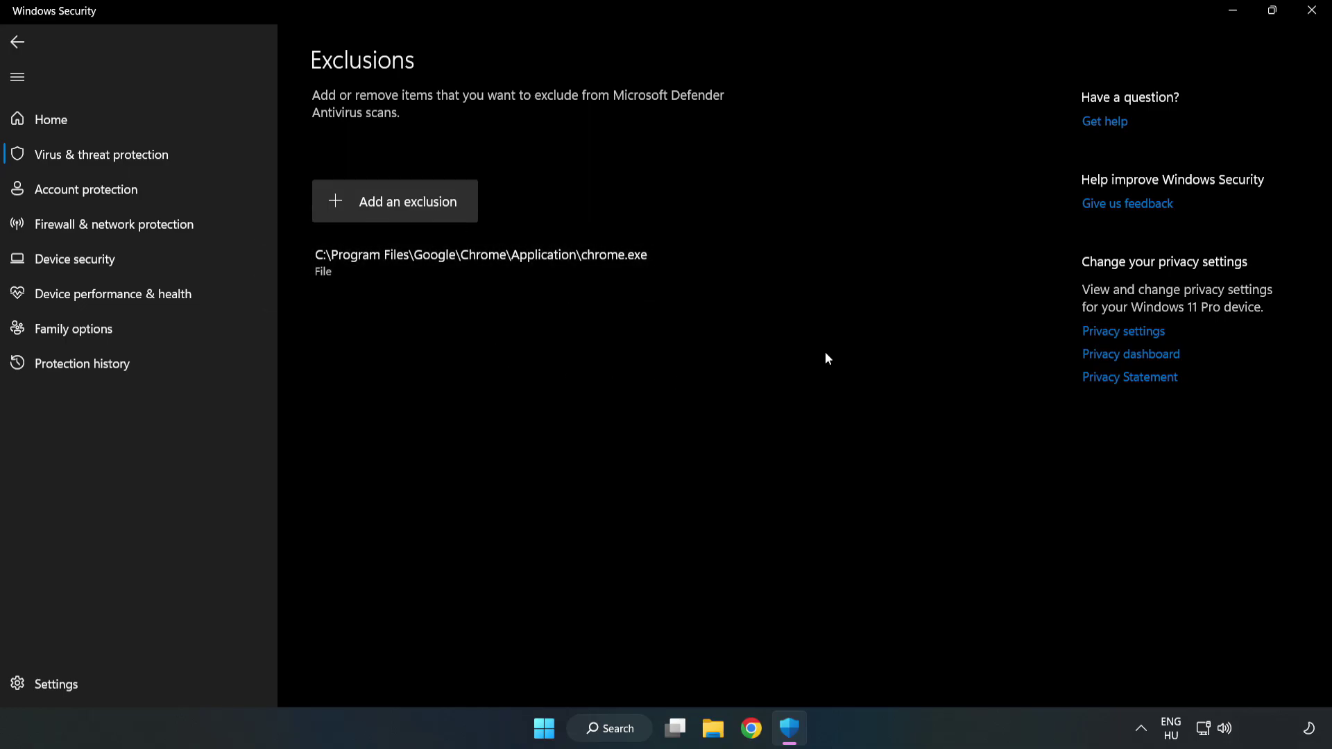
pyautogui.click(1309, 13)
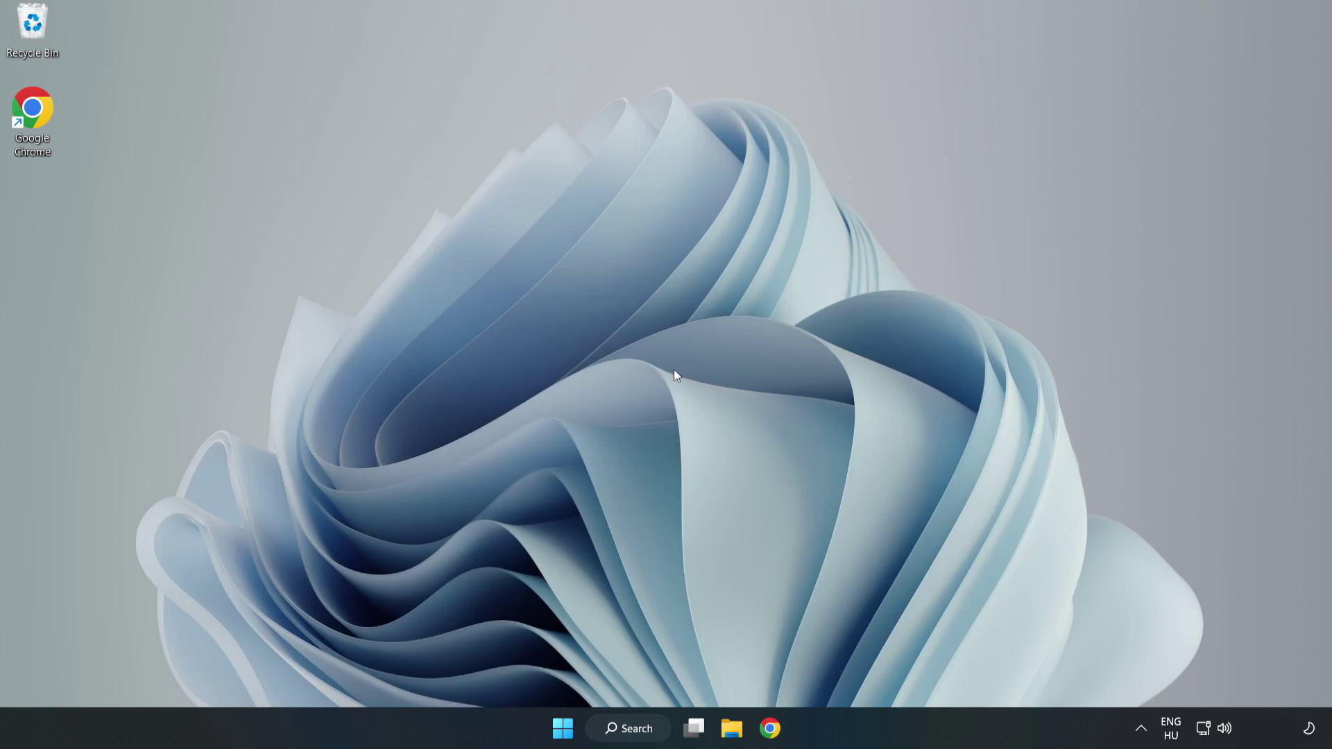
# Show the Start menu power options: Sleep, Shut down and Restart
pyautogui.click(562, 727)
pyautogui.click(881, 669)
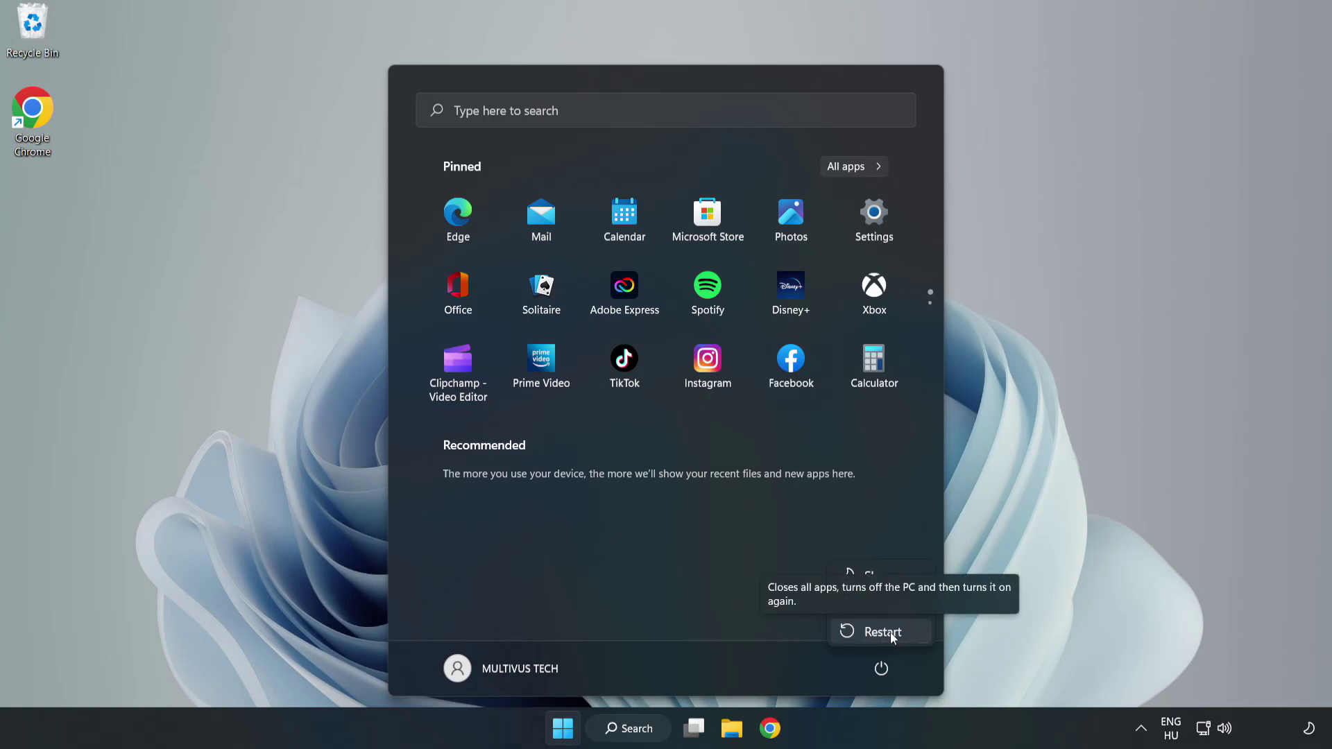